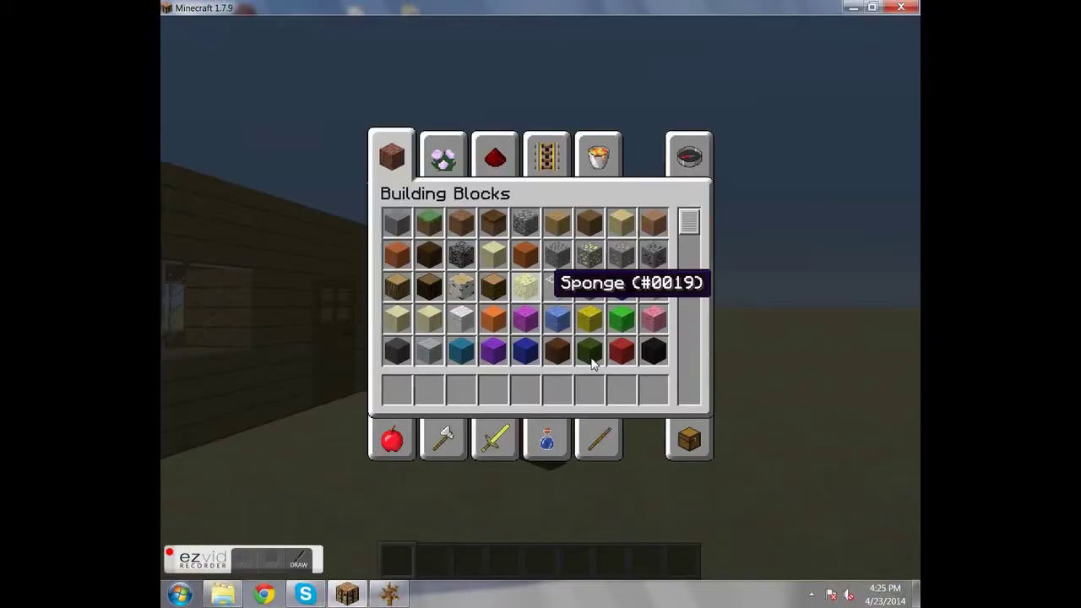
- Unmute the computer's sound and close the creative inventory
left_click(853, 596)
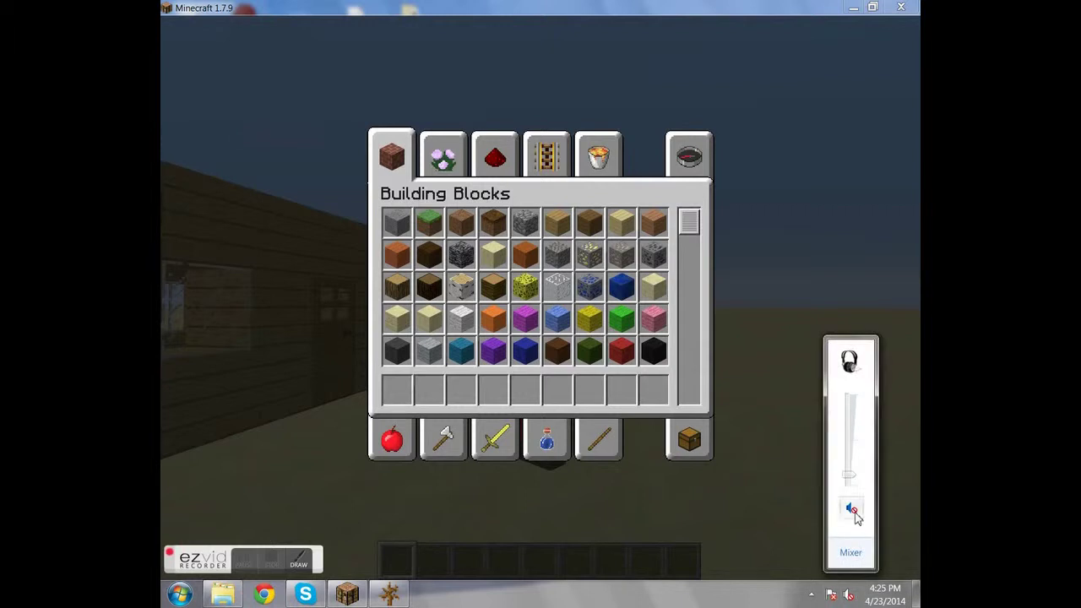
left_click(621, 386)
key("e")
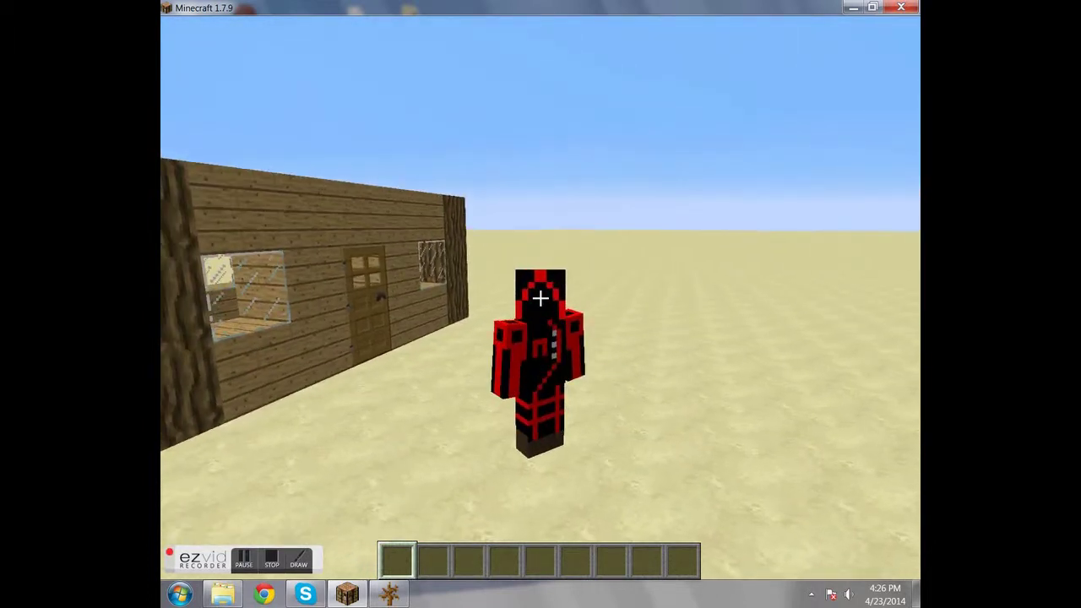
- Switch to first-person view and walk around the outside of the wooden house
key("F5")
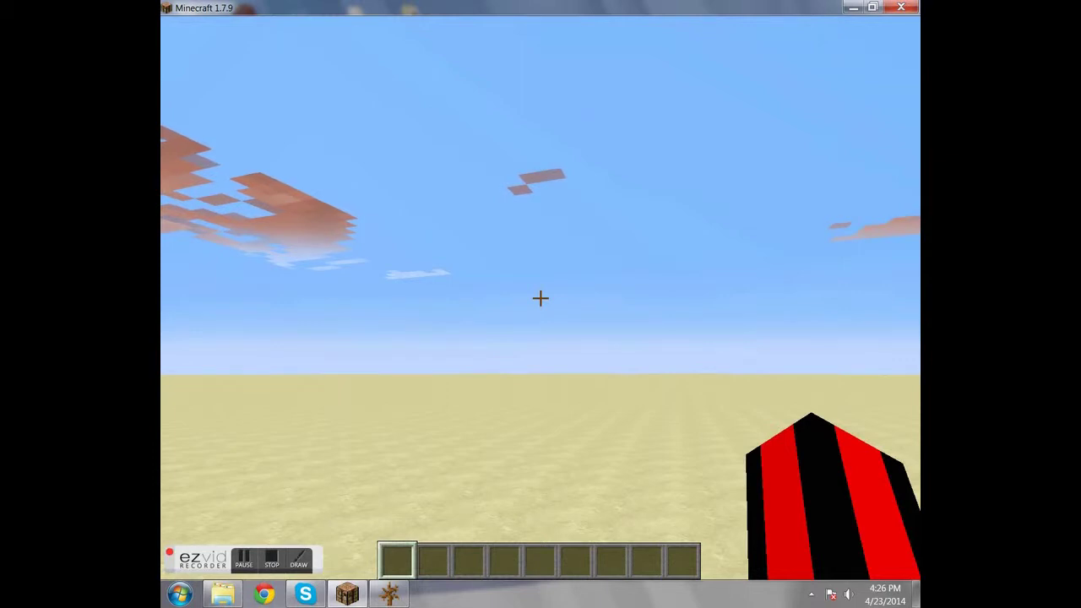
key("w")
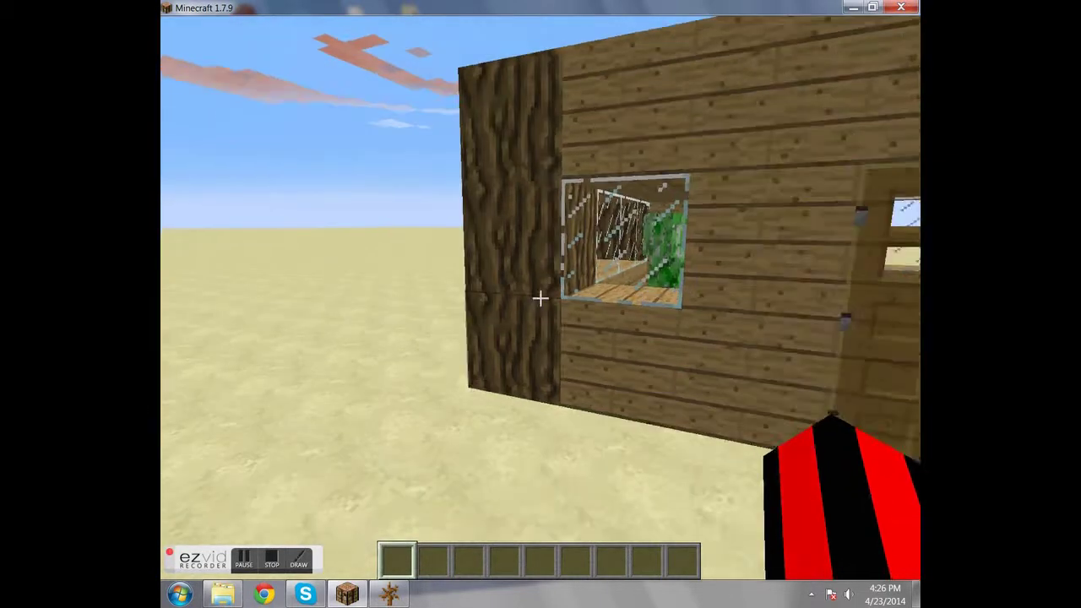
key("s")
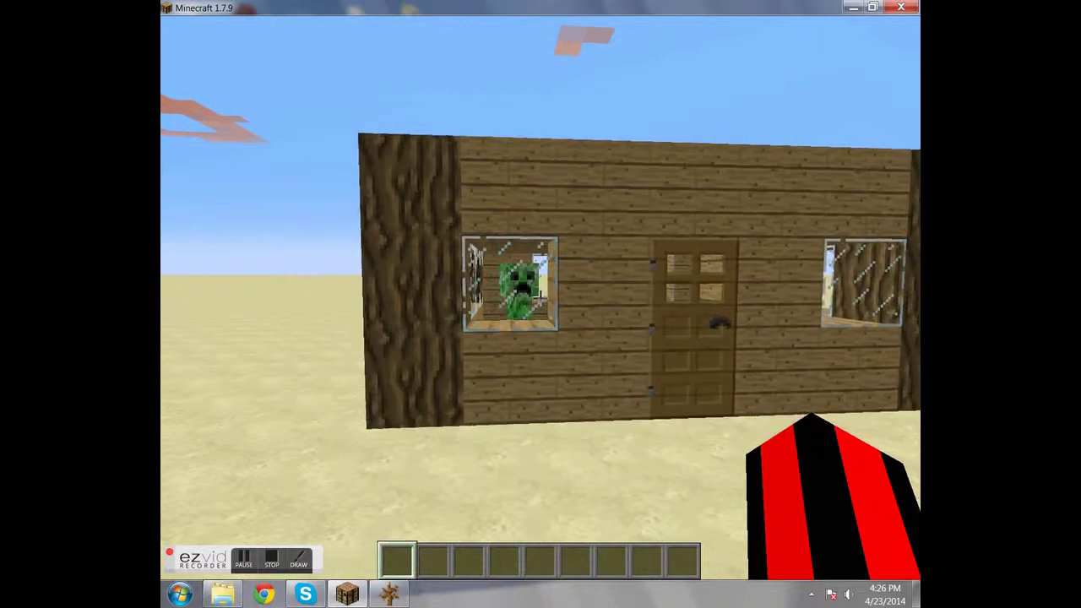
key("w")
key("a")
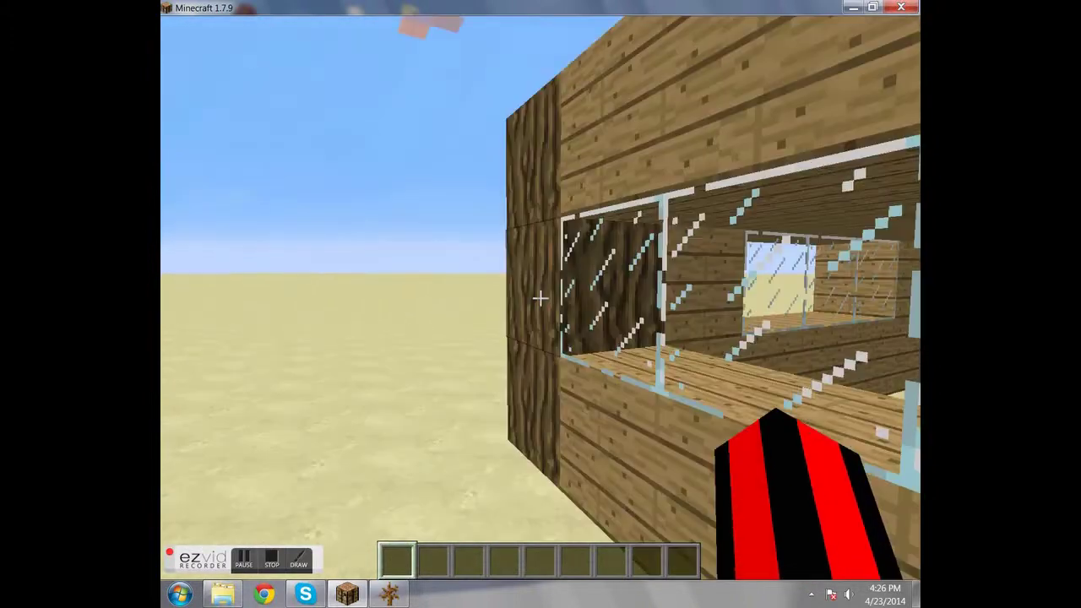
key("s")
key("w")
key("d")
key("w")
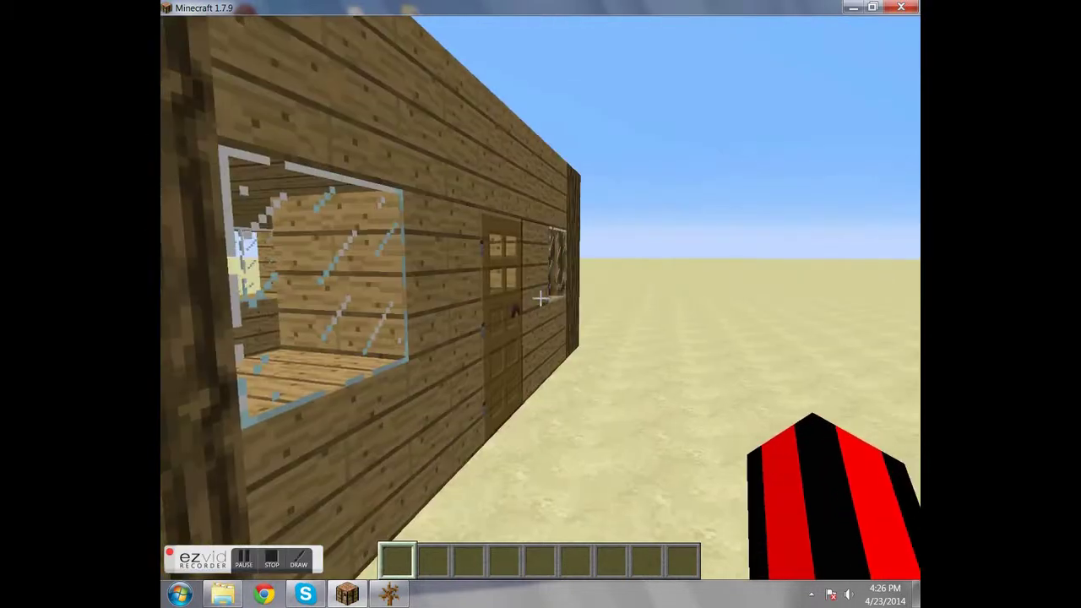
- Examine the creeper inside the house through the front window and the three-pane side window
key("s")
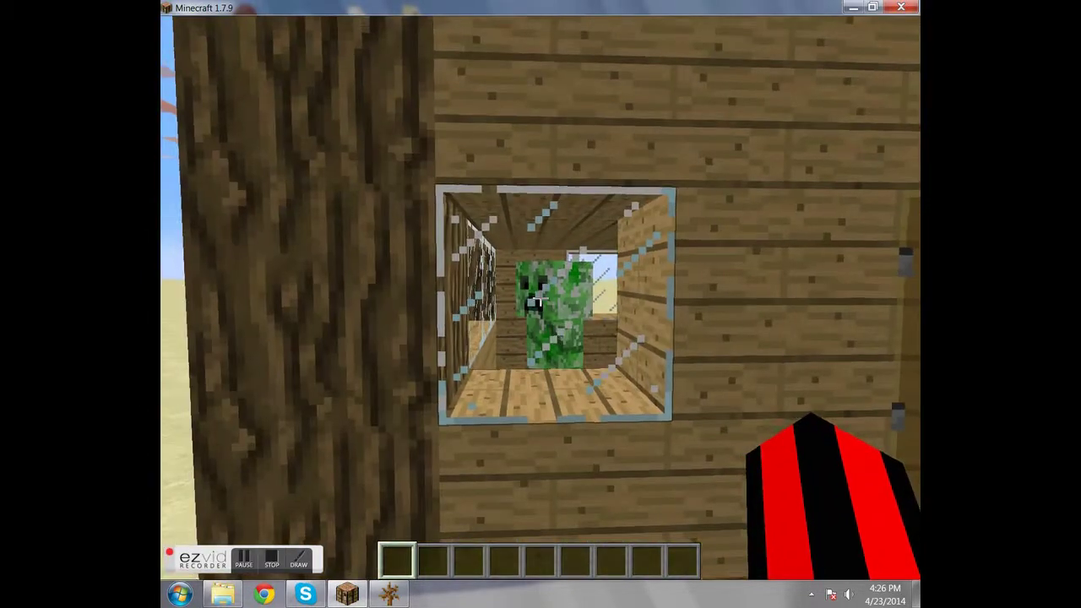
key("w")
key("s")
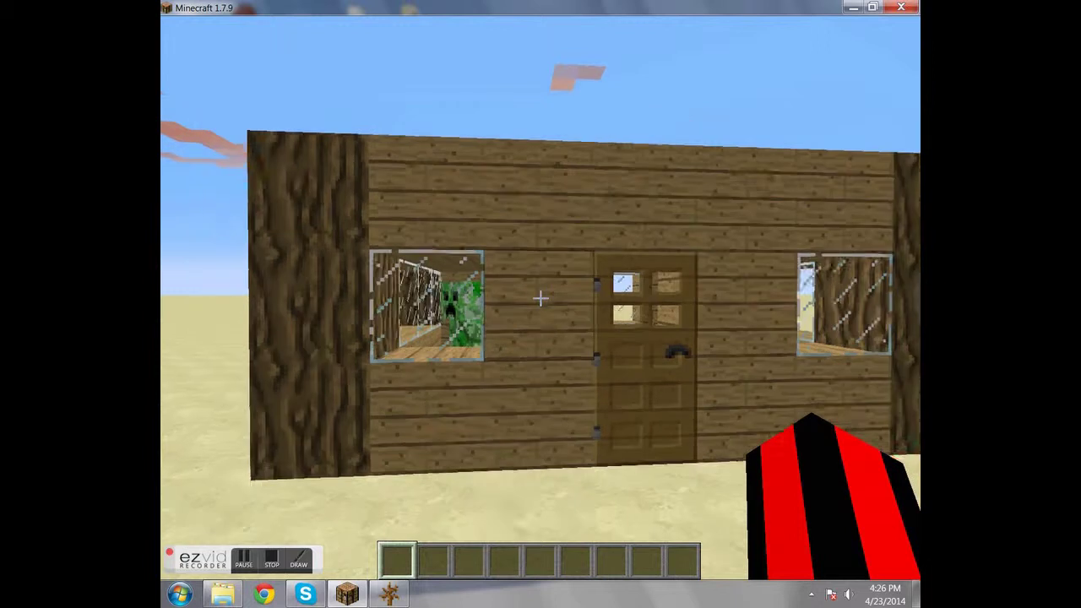
key("w")
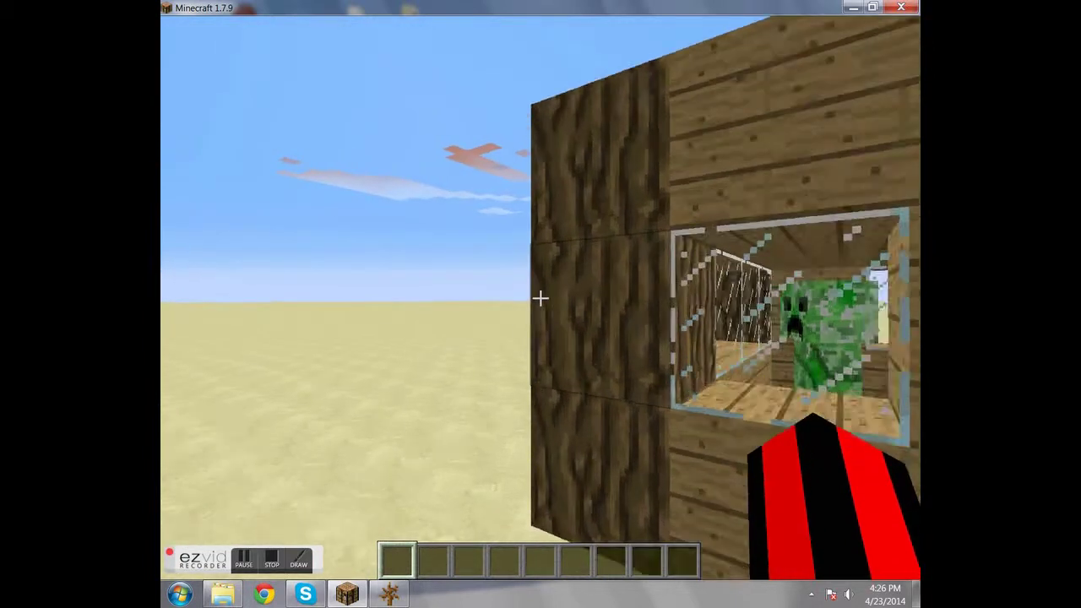
key("s")
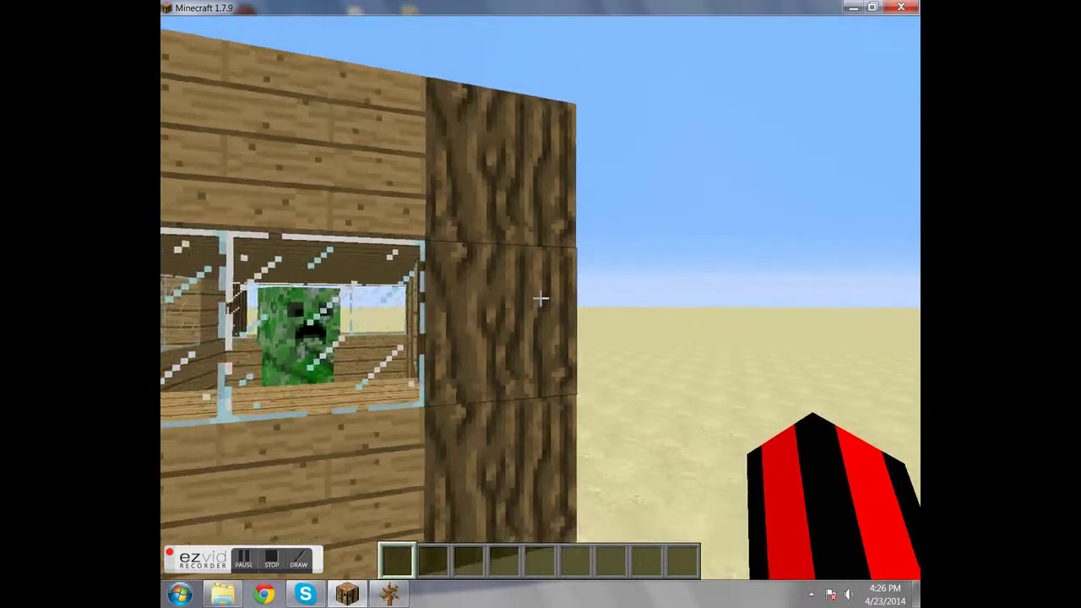
key("a")
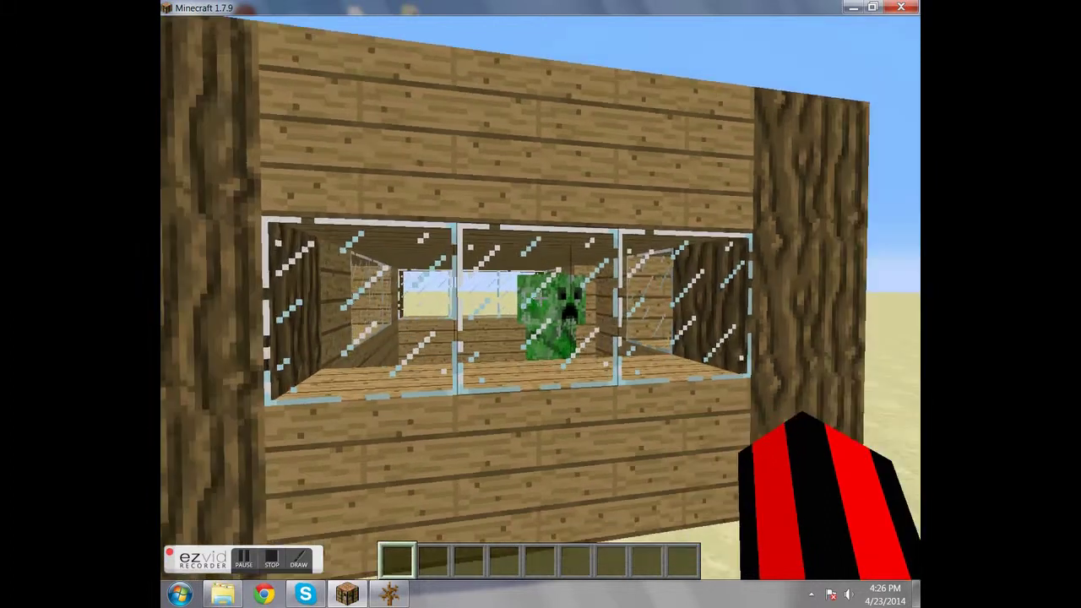
key("w")
key("w")
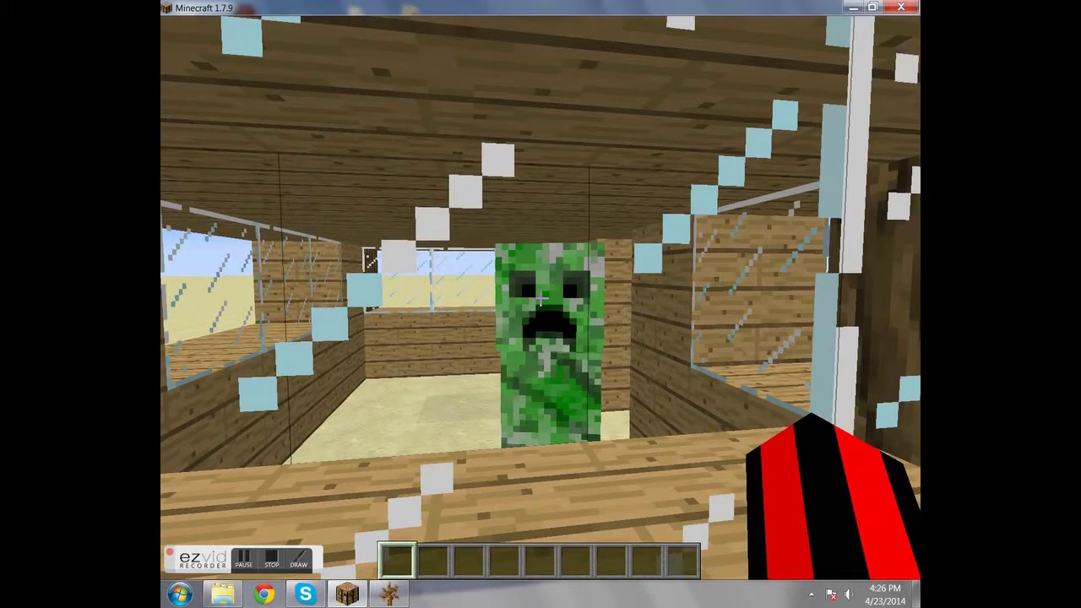
key("s")
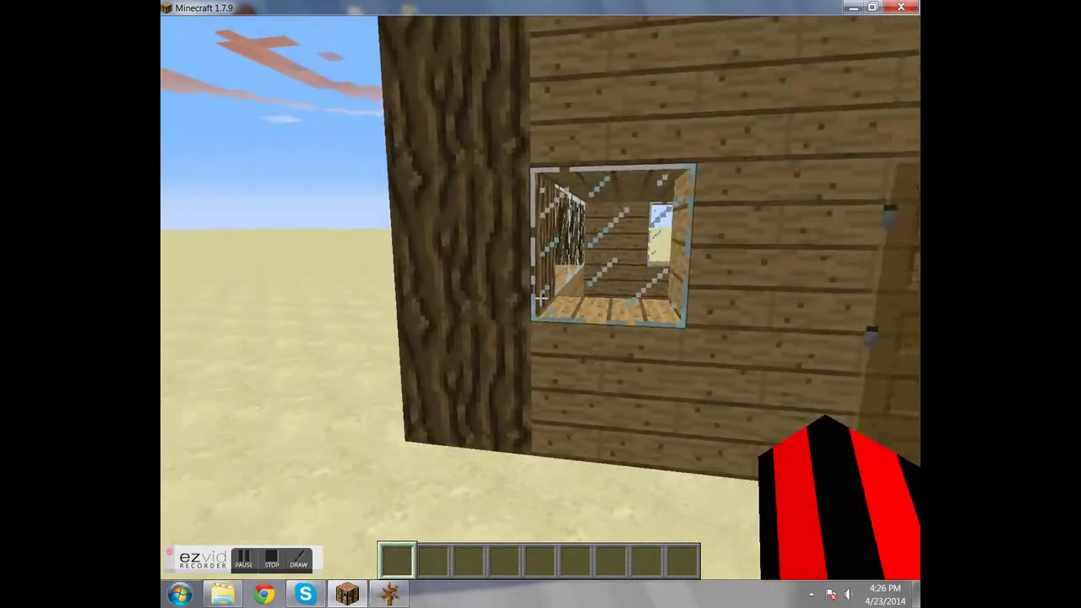
- Open the wooden front door, enter the house and walk up to the creeper
key("w")
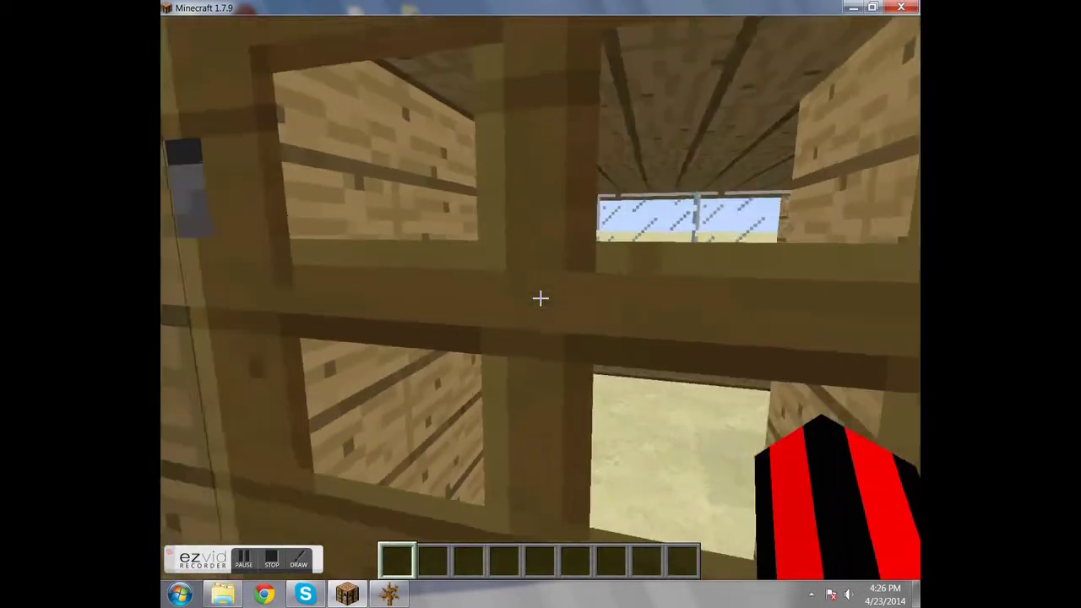
key("s")
key("w")
right_click(540, 298)
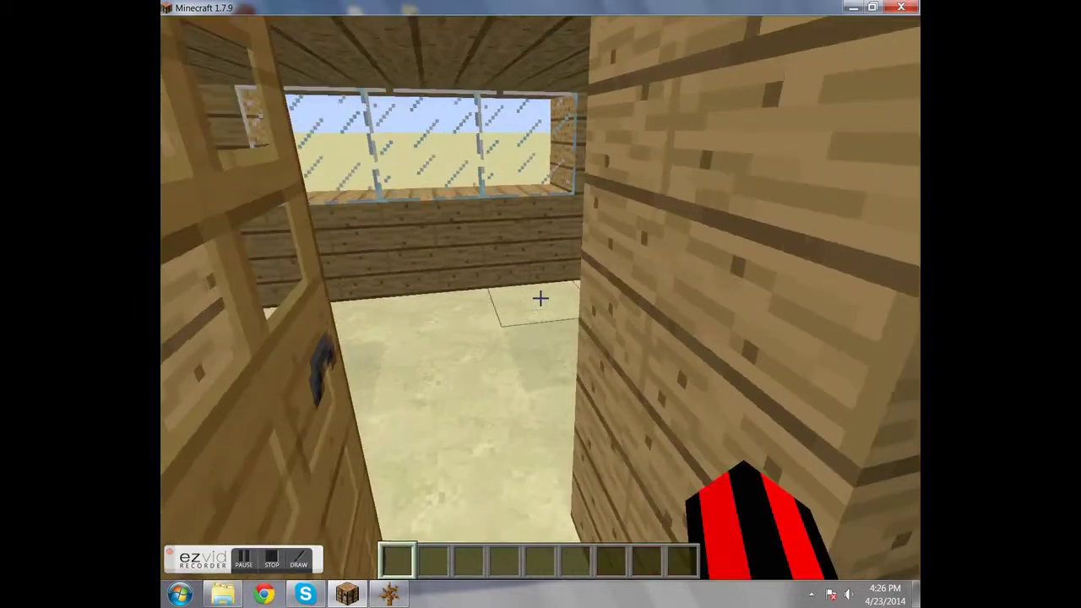
key("w")
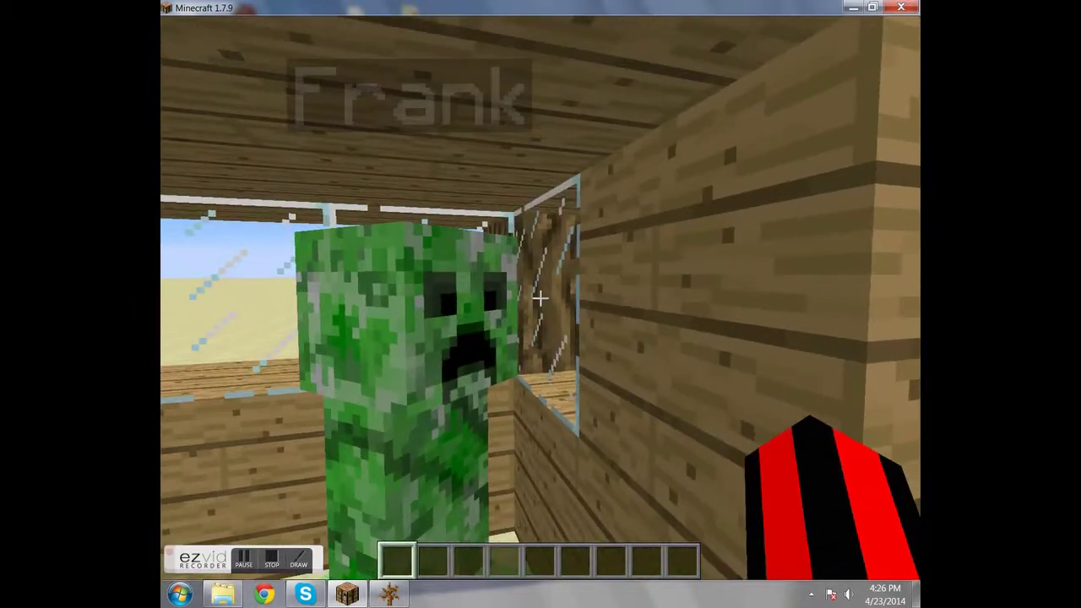
mouse_move(541, 298)
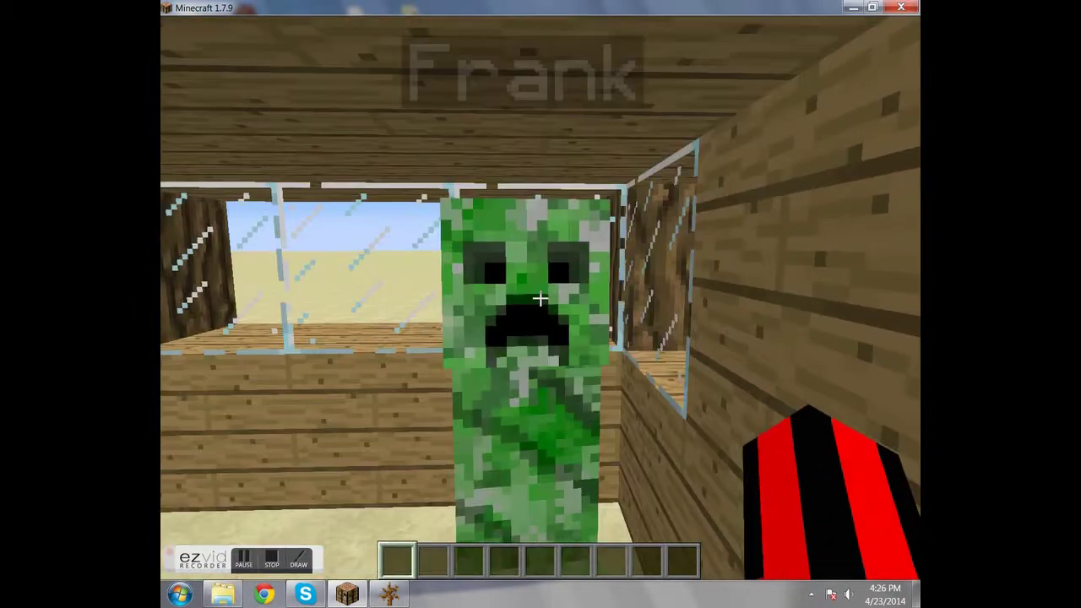
- Leave the house through the front door, close it and back away from the building
key("s")
key("w")
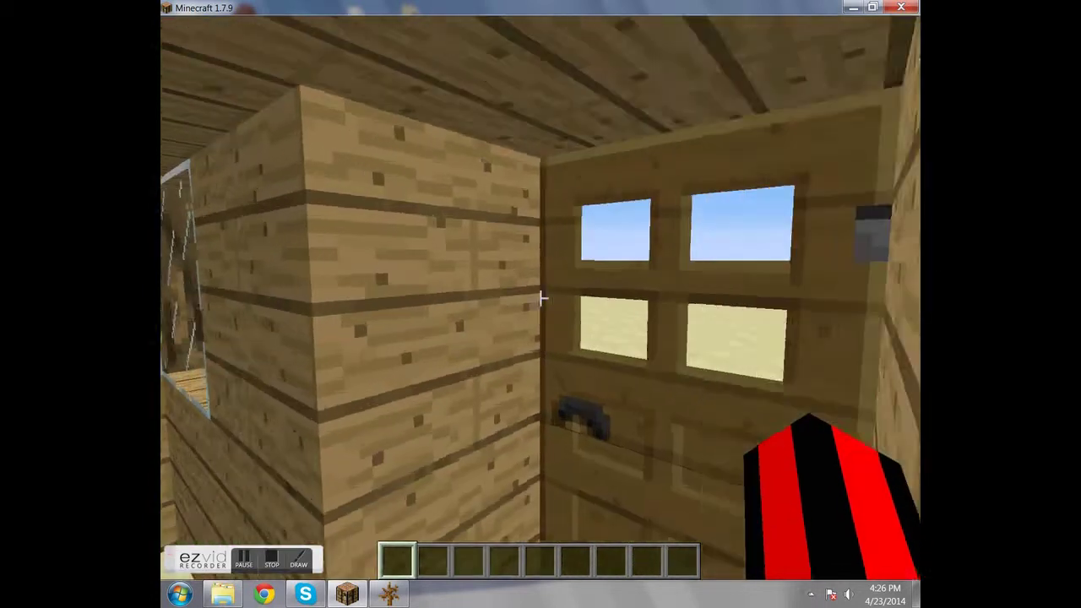
right_click(541, 298)
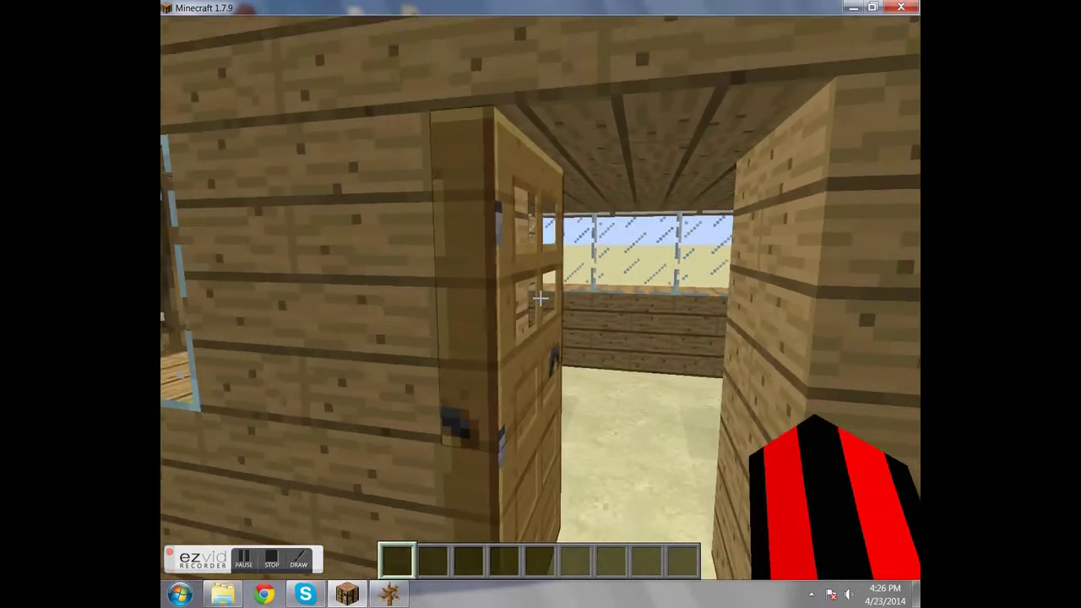
right_click(540, 298)
key("s")
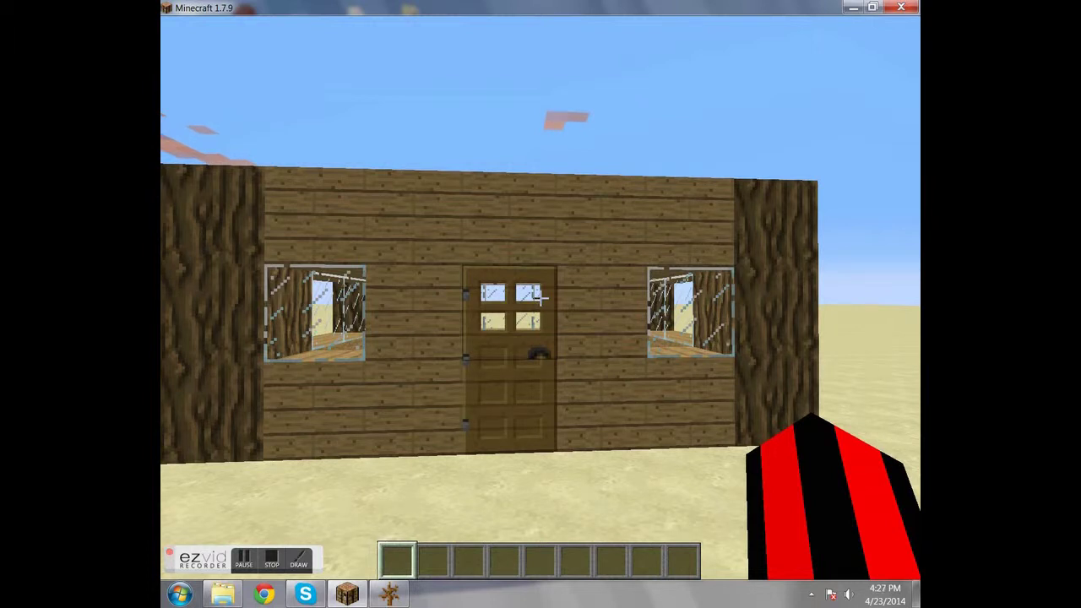
- Fly above the house to inspect its roof and return to ground level in front of it
key("space")
key("space")
key("s")
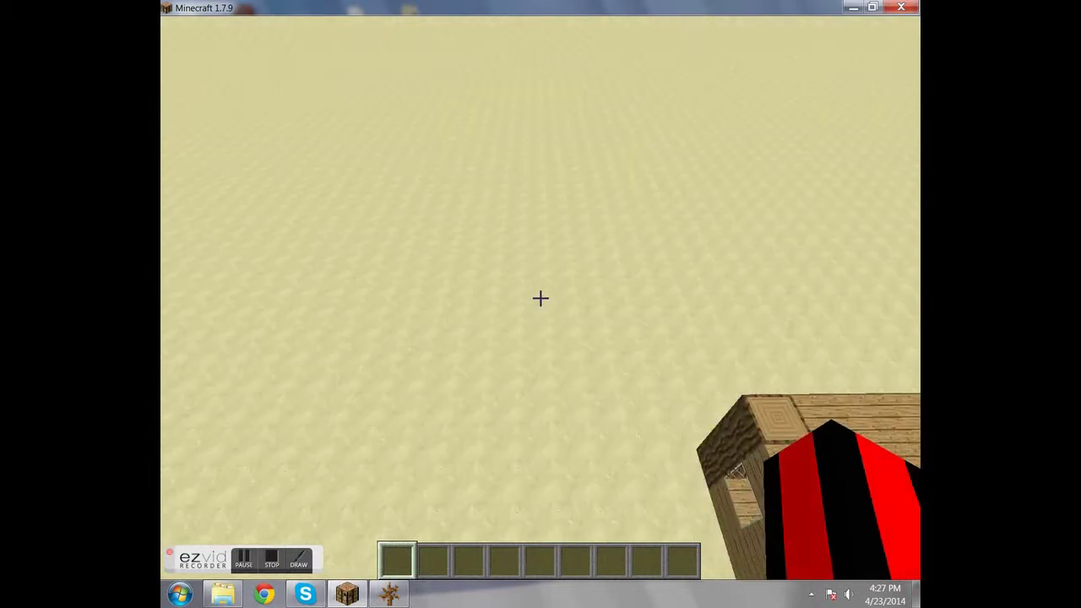
key("shift")
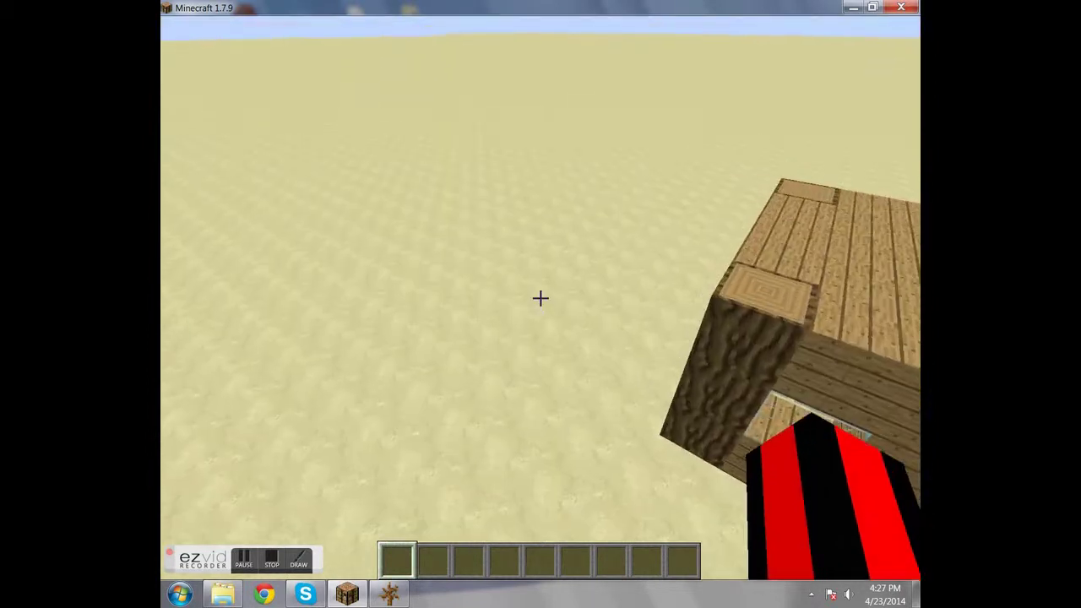
key("a")
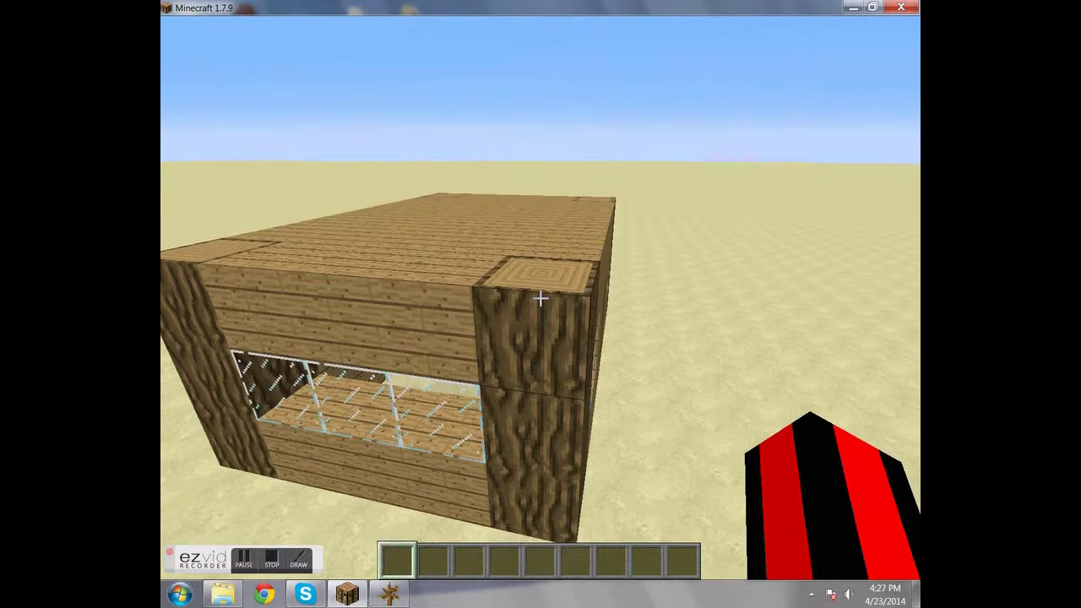
key("w")
key("d")
mouse_move(540, 298)
key("w")
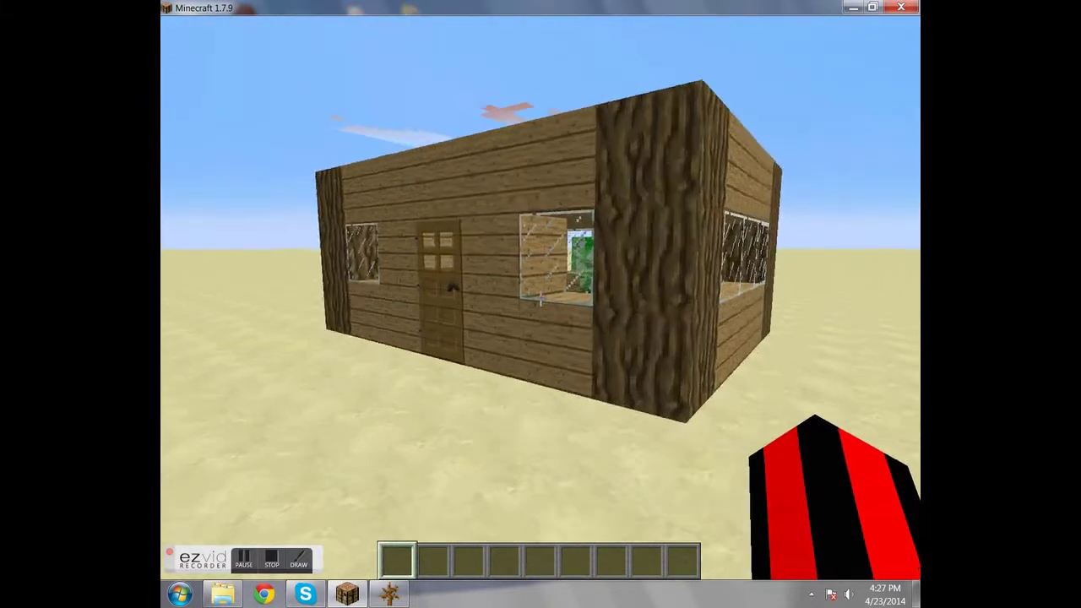
- Watch the creeper through the front window beside the door and through the wide window around the corner
key("w")
key("s")
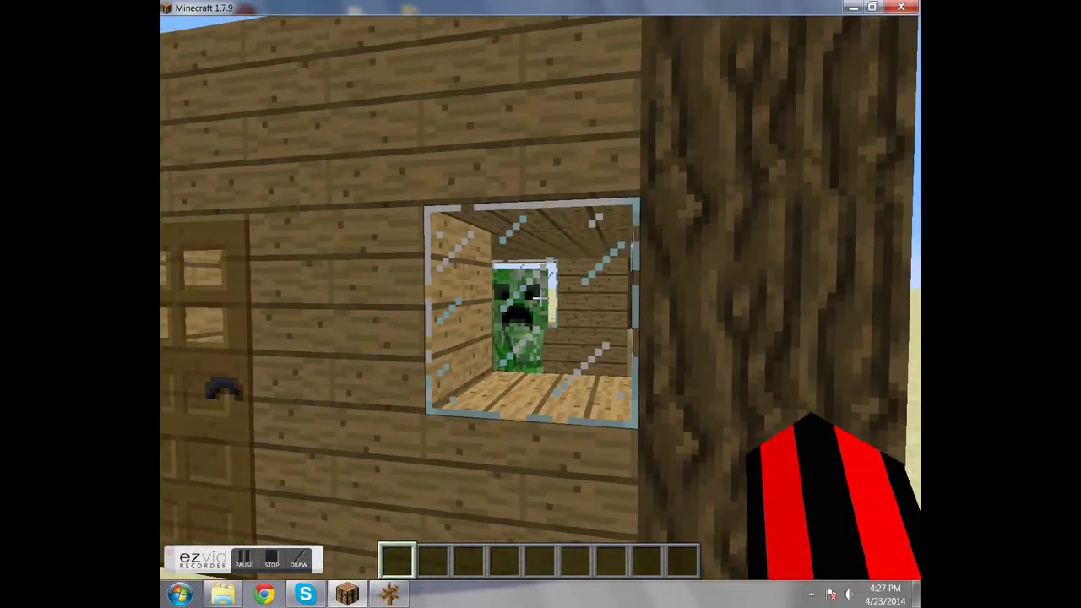
key("w")
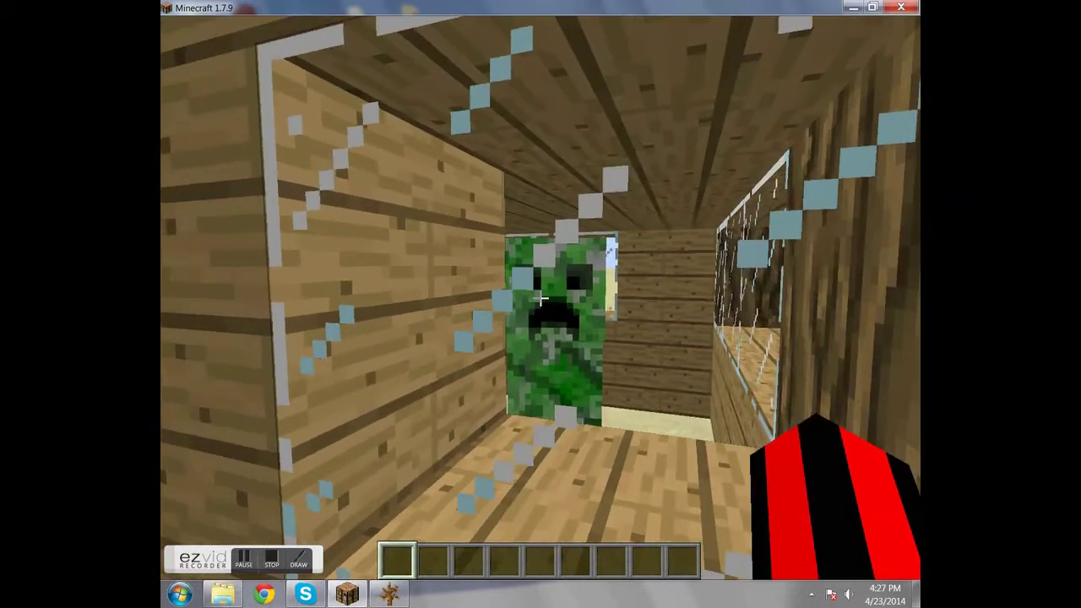
key("s")
key("w")
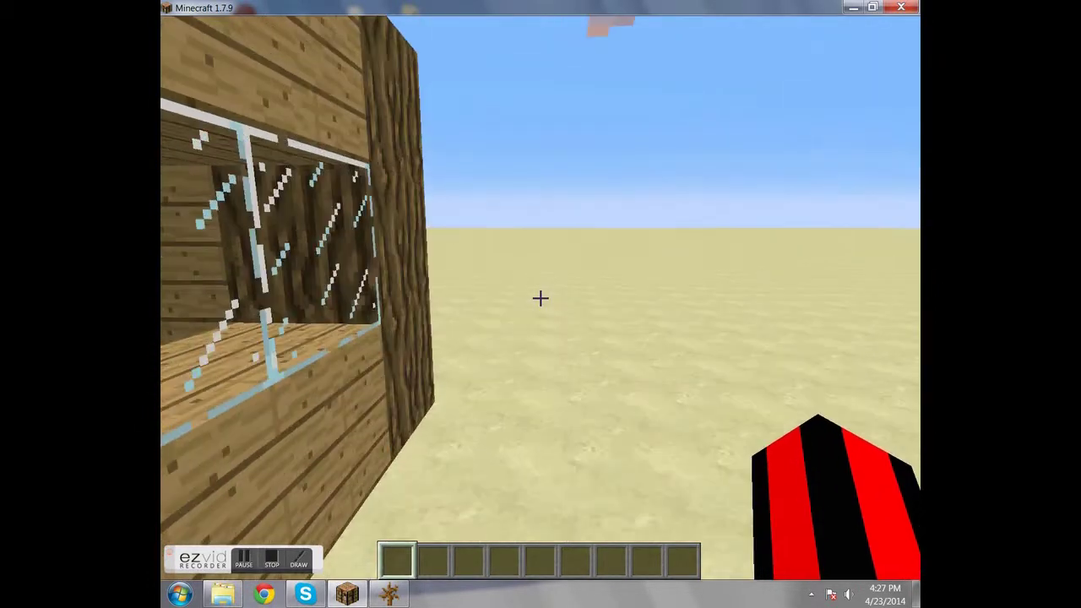
key("w")
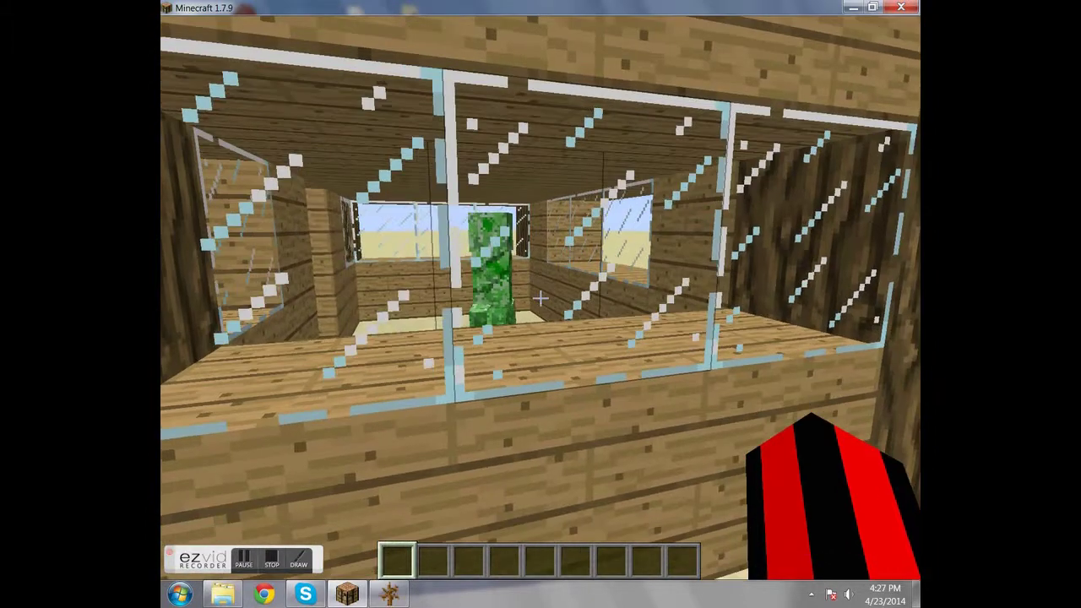
key("d")
key("w")
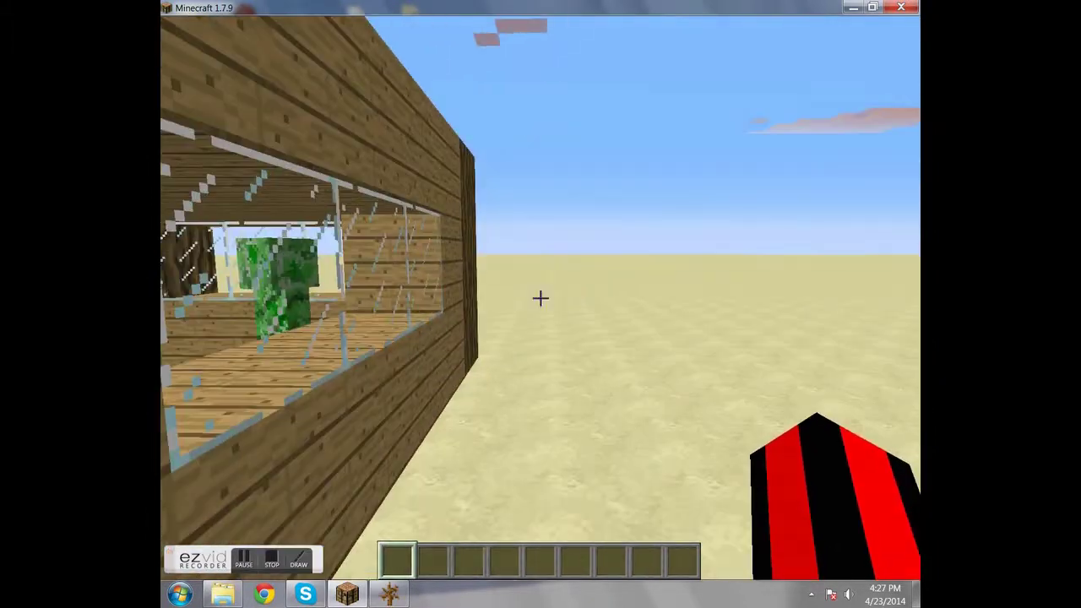
- Inspect the interior and the creeper through the long window opposite the door and the three-pane end window
key("w")
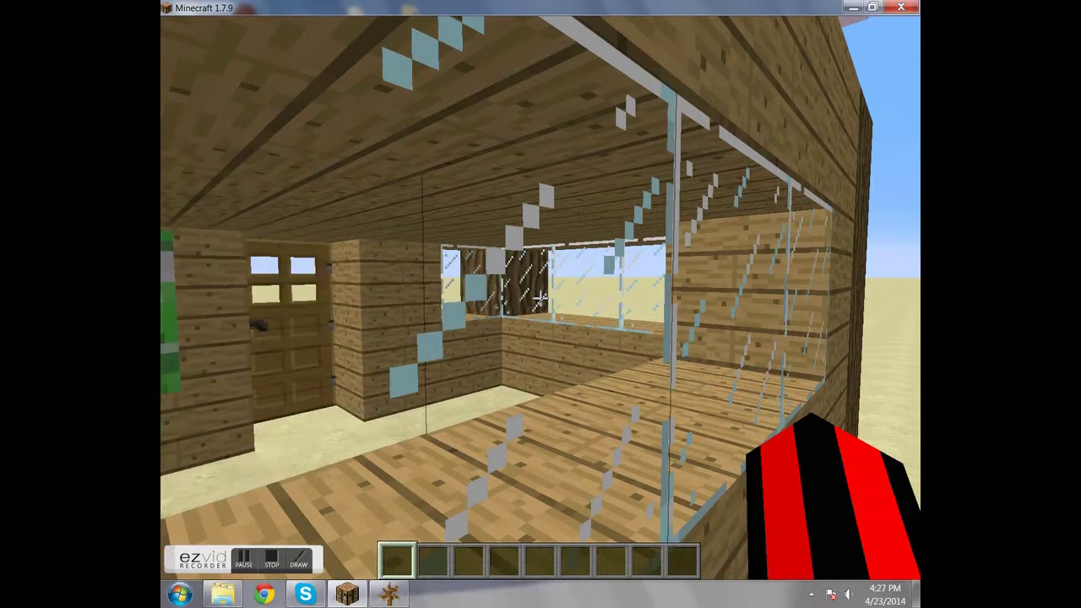
key("w")
key("d")
key("w")
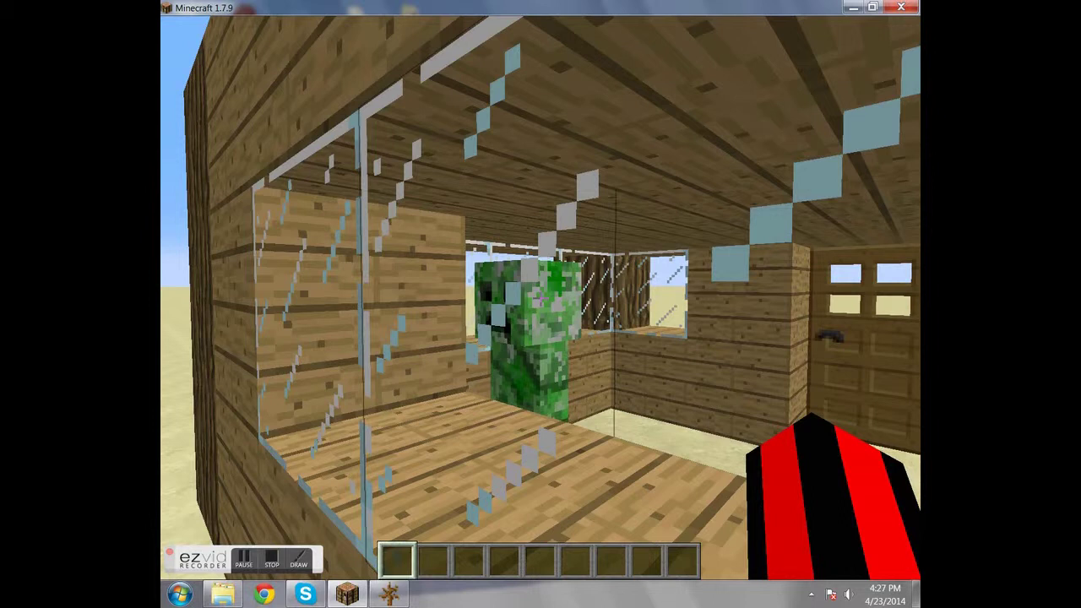
key("s")
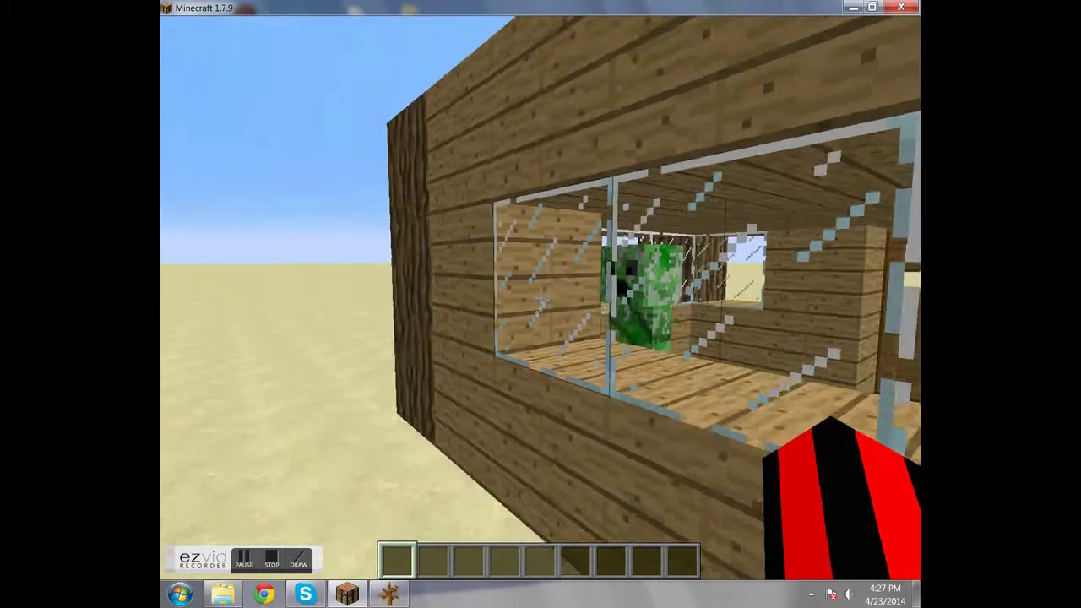
key("w")
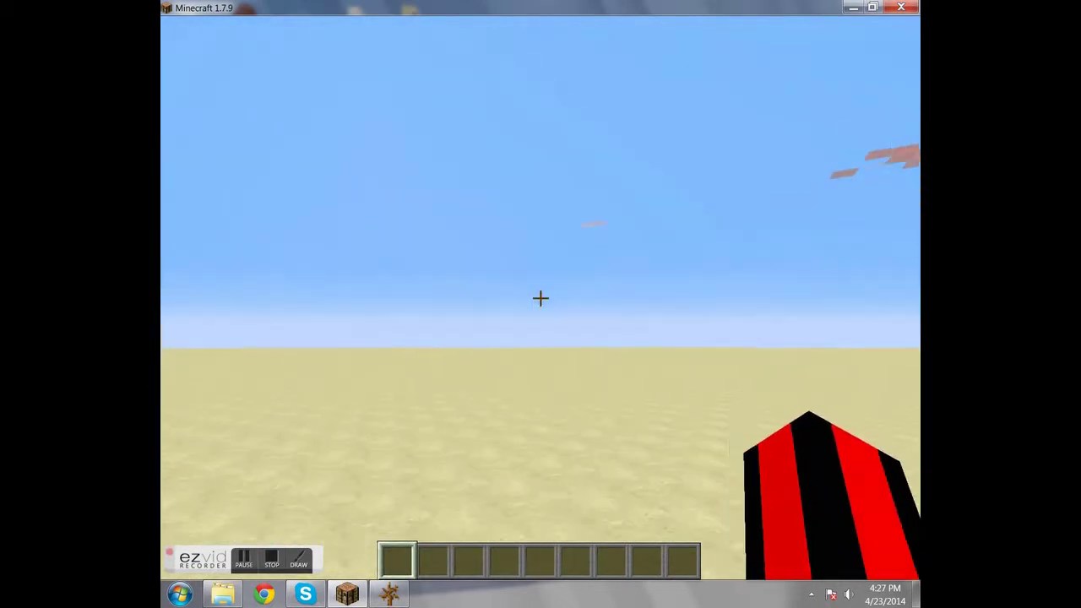
key("w")
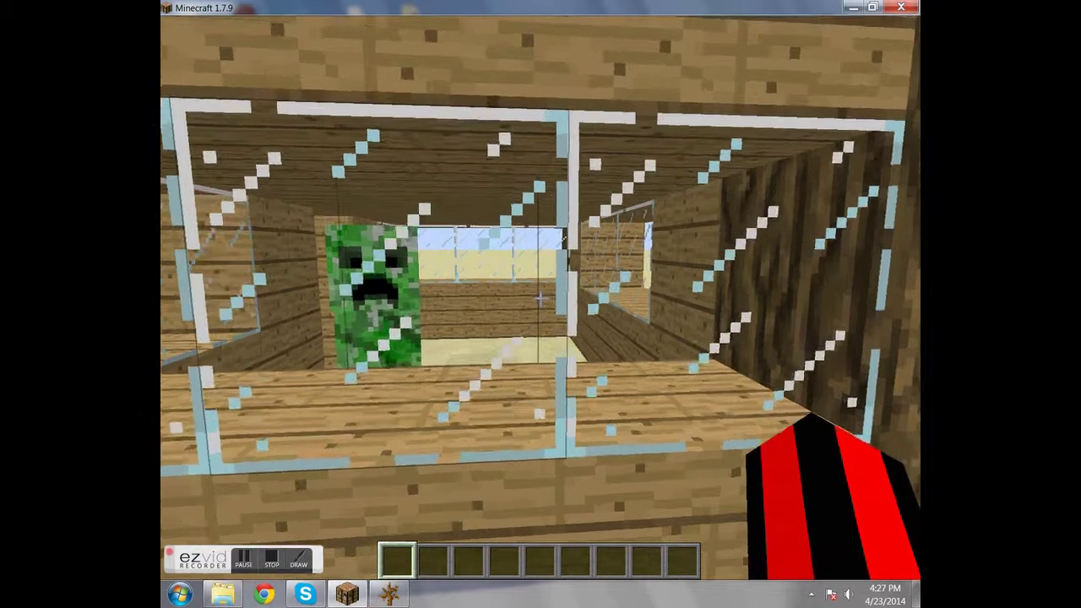
- Go back around the house to the front and view the creeper through the window beside the door
key("s")
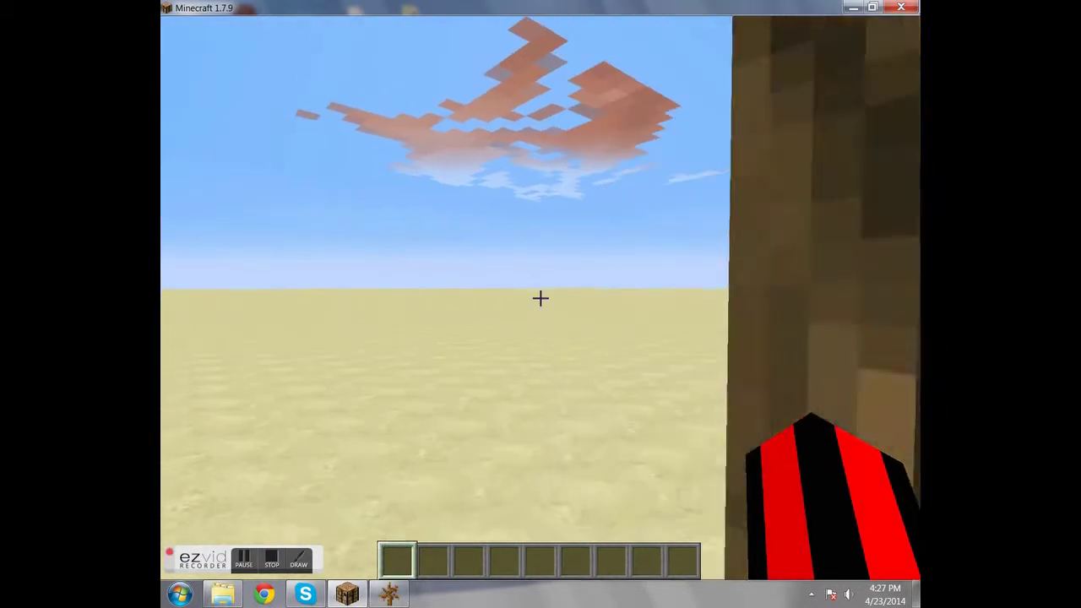
key("s")
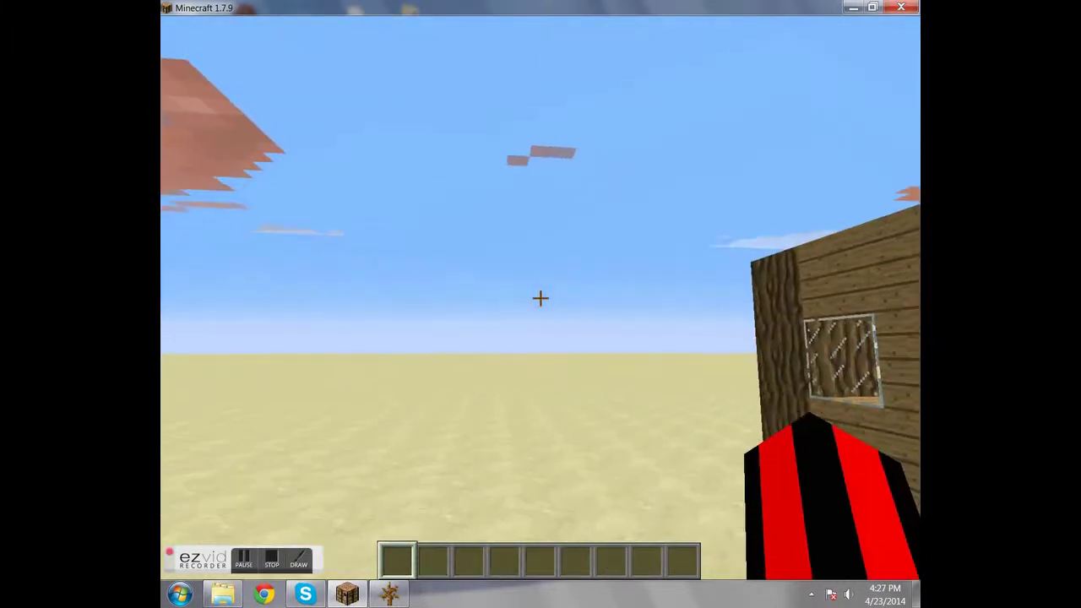
key("w")
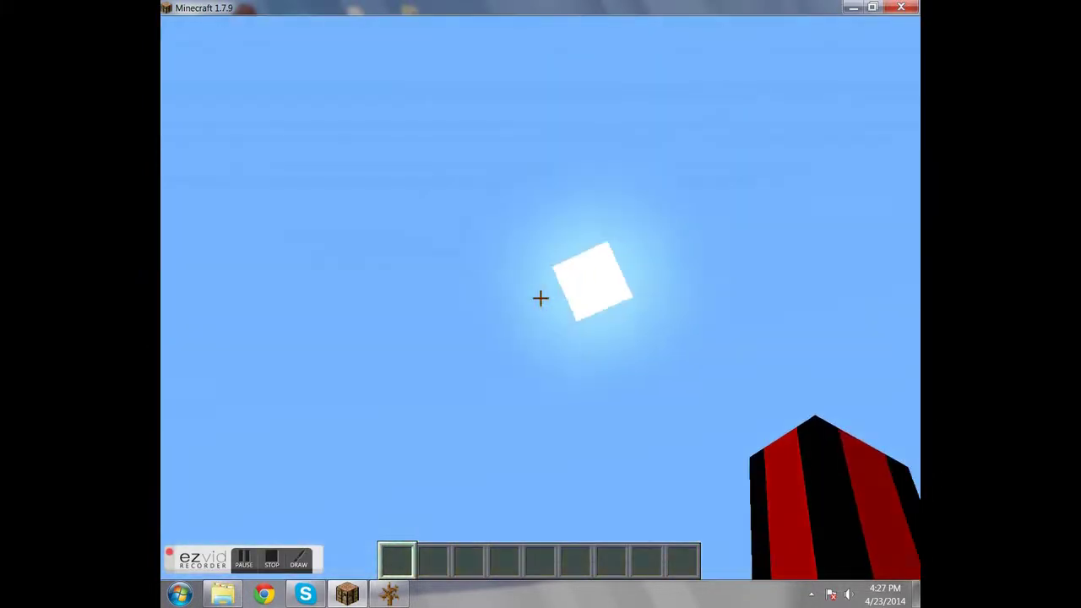
key("w")
key("s")
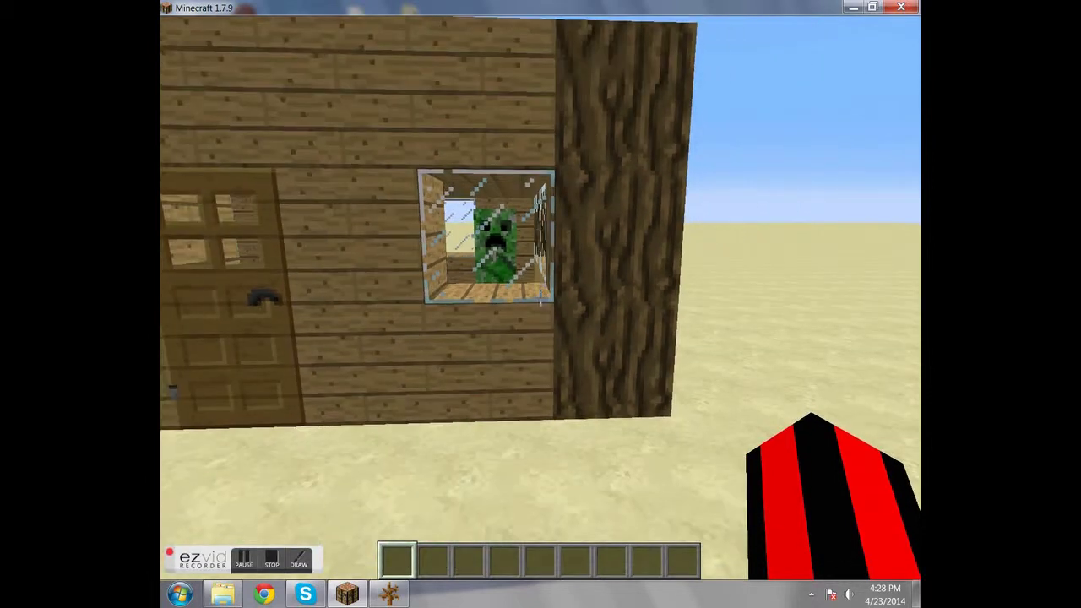
key("w")
key("s")
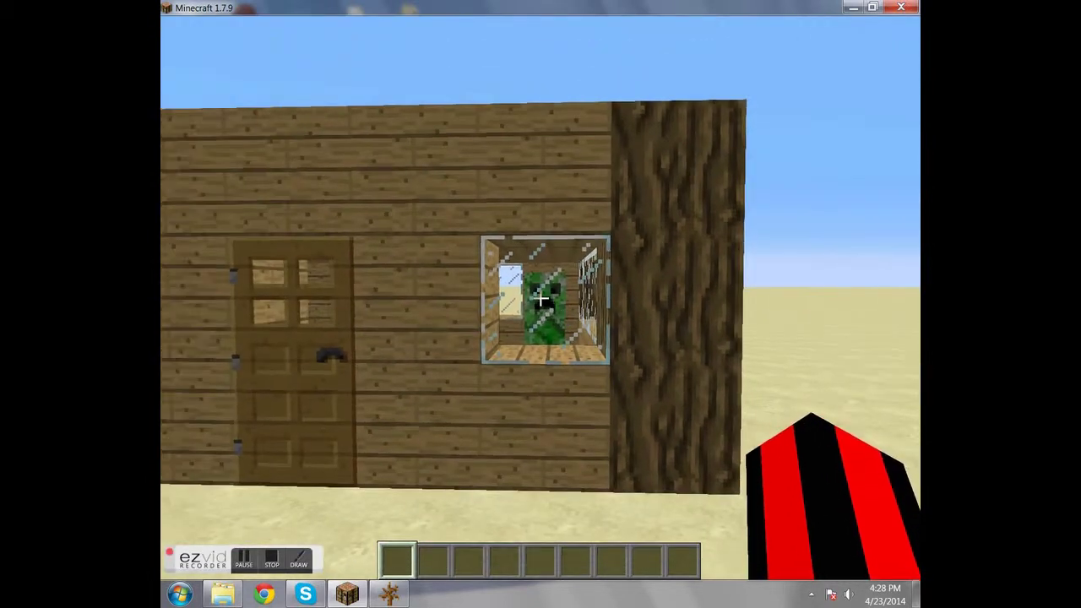
key("w")
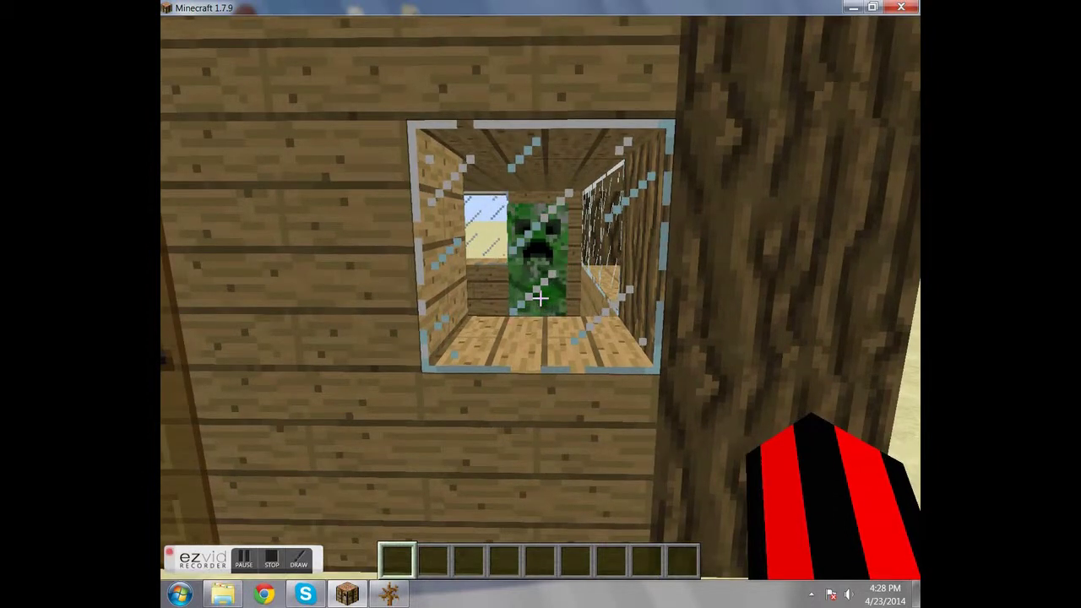
- Fly above the roof, break one plank over the creeper to see it from above, and refill the gap with Oak Wood Planks
key("w")
key("space")
key("space")
key("w")
key("s")
left_click(540, 299)
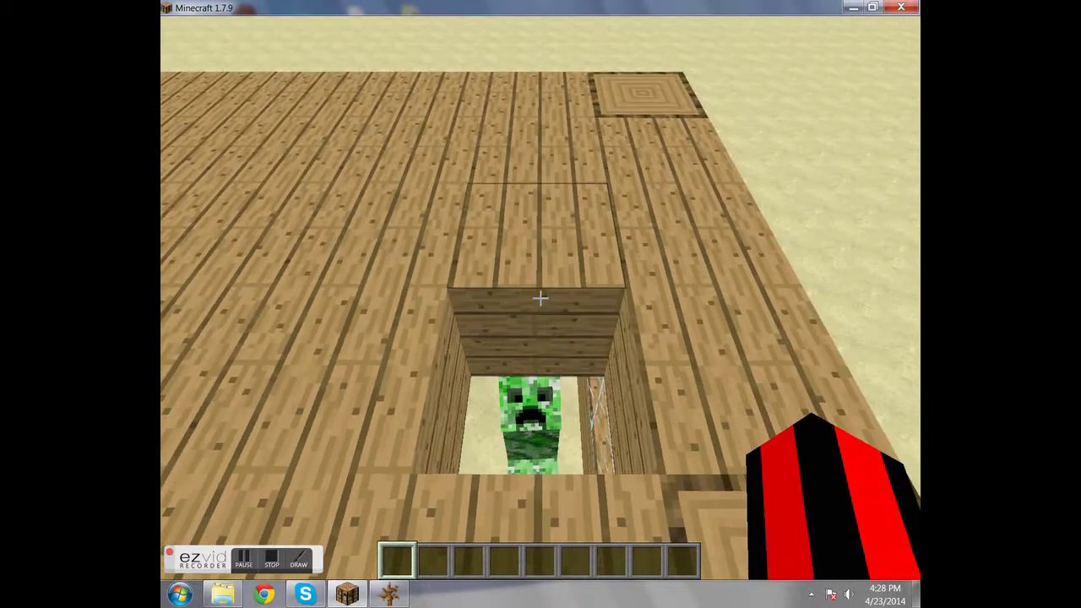
middle_click(541, 299)
right_click(540, 298)
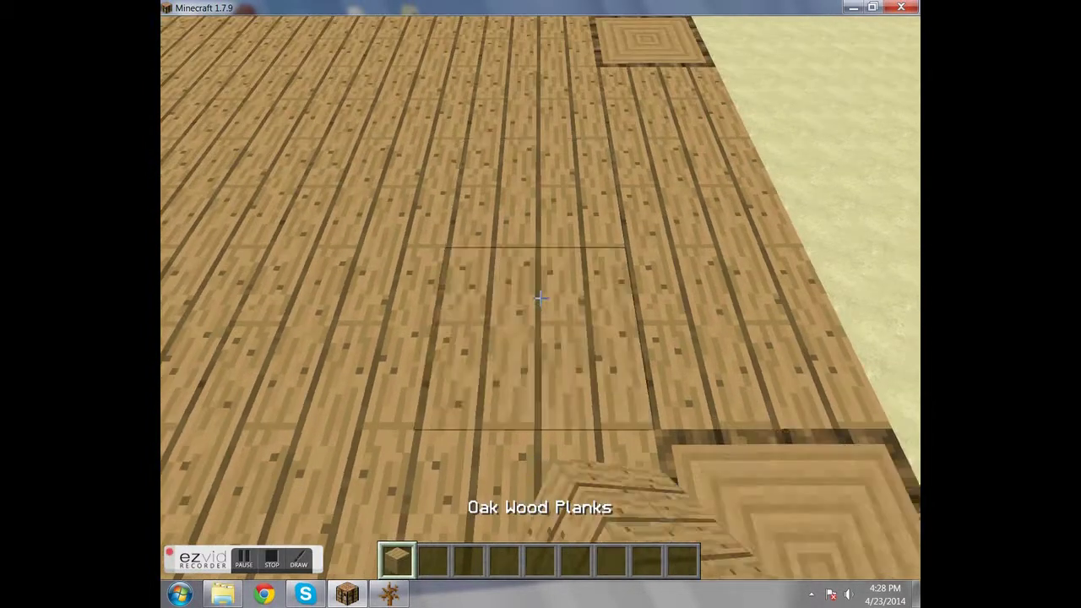
- Clear the Oak Wood Planks from the hotbar and return to ground level in front of the house
key("s")
key("w")
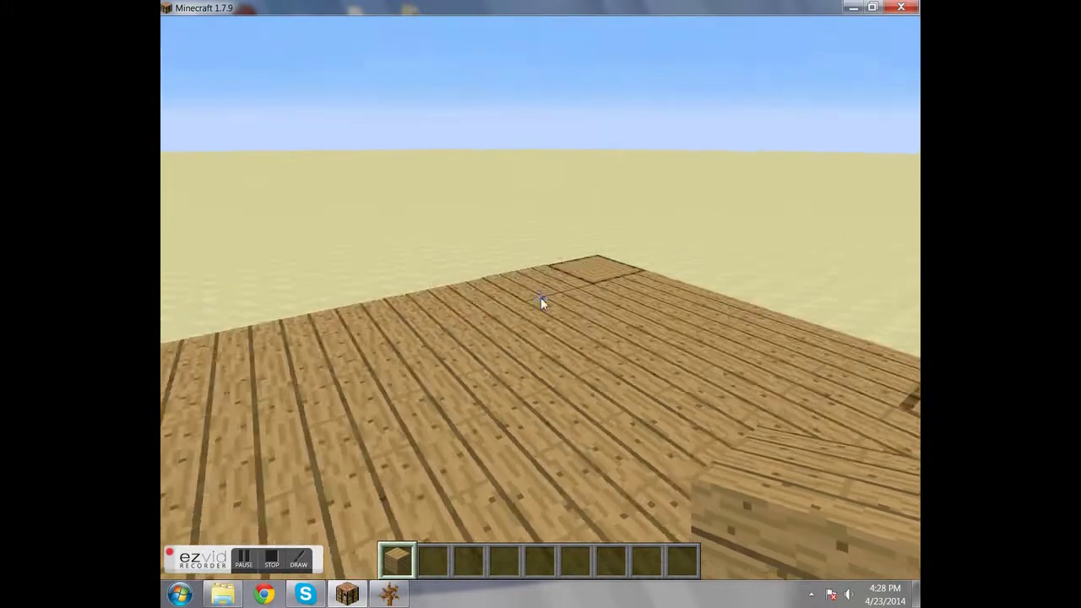
key("e")
left_click(401, 393)
key("e")
key("w")
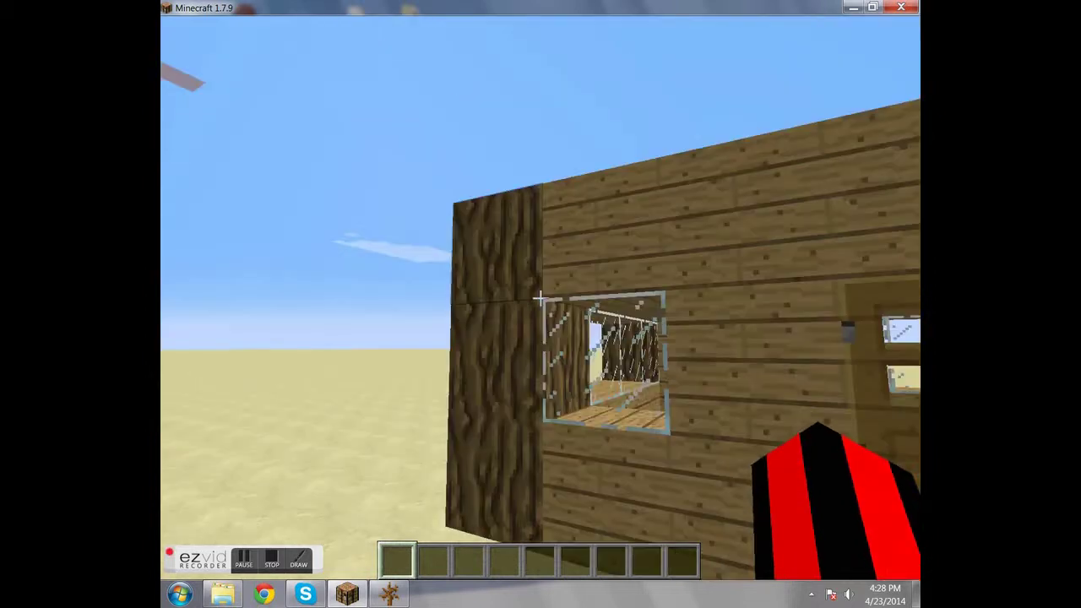
key("e")
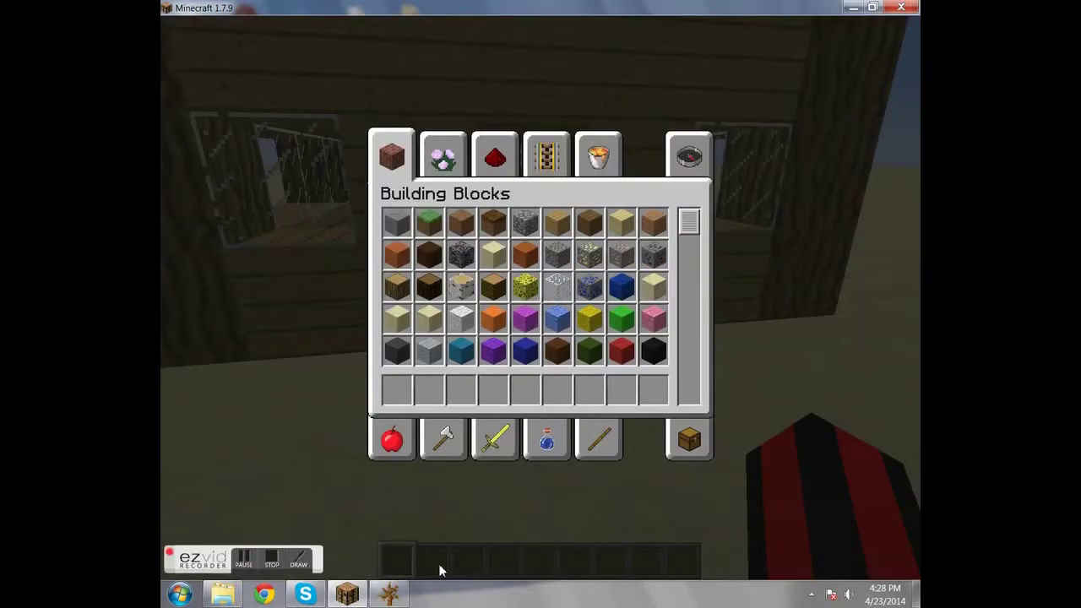
key("e")
- Save and quit the world to the title screen, and switch to NBTExplorer in a maximized window
key("Escape")
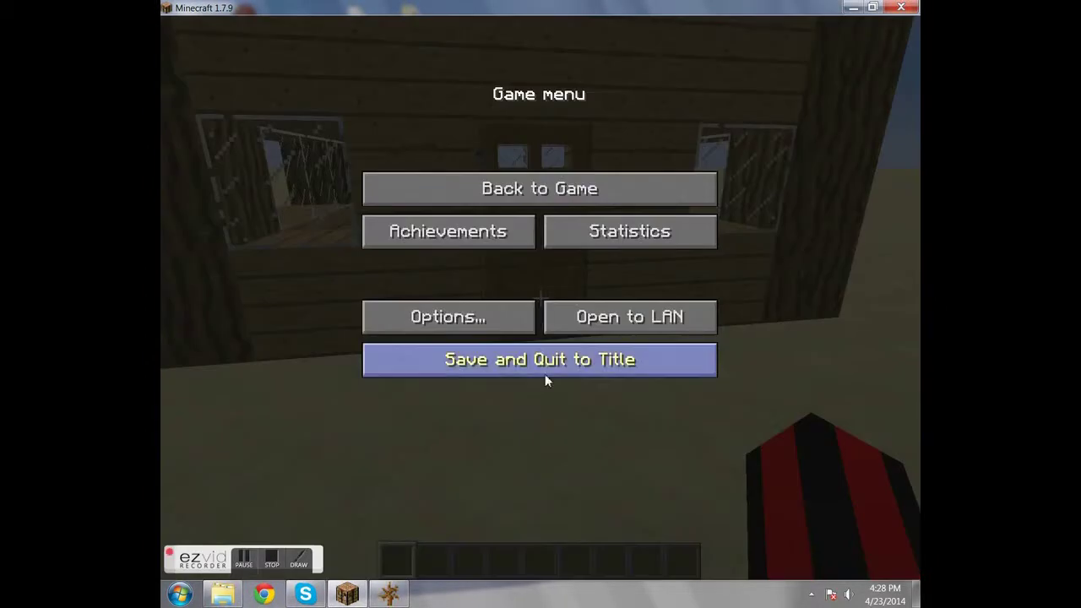
left_click(545, 370)
left_click(390, 595)
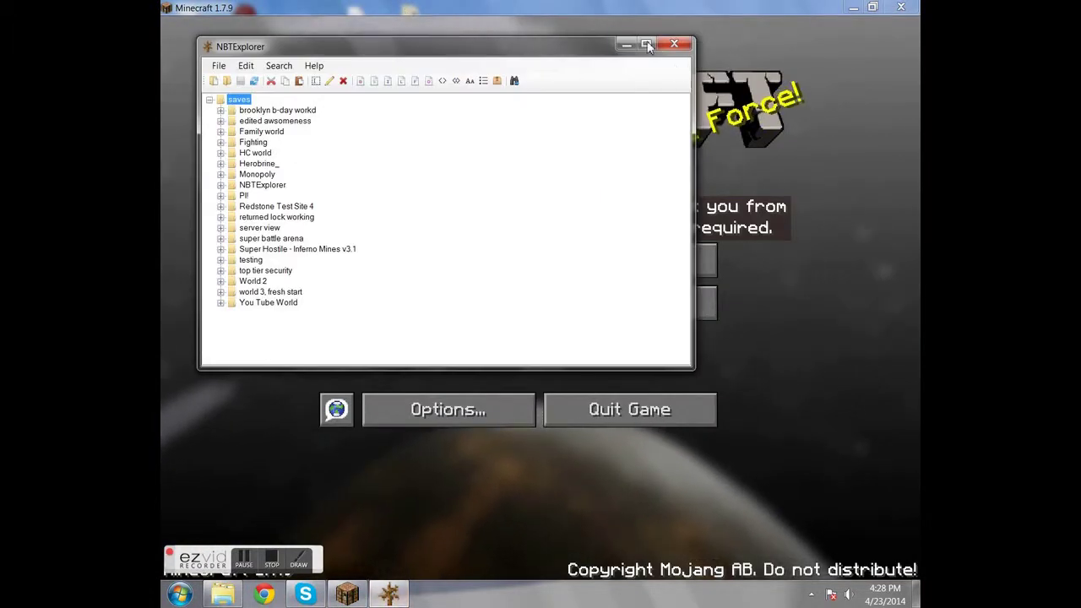
left_click(645, 44)
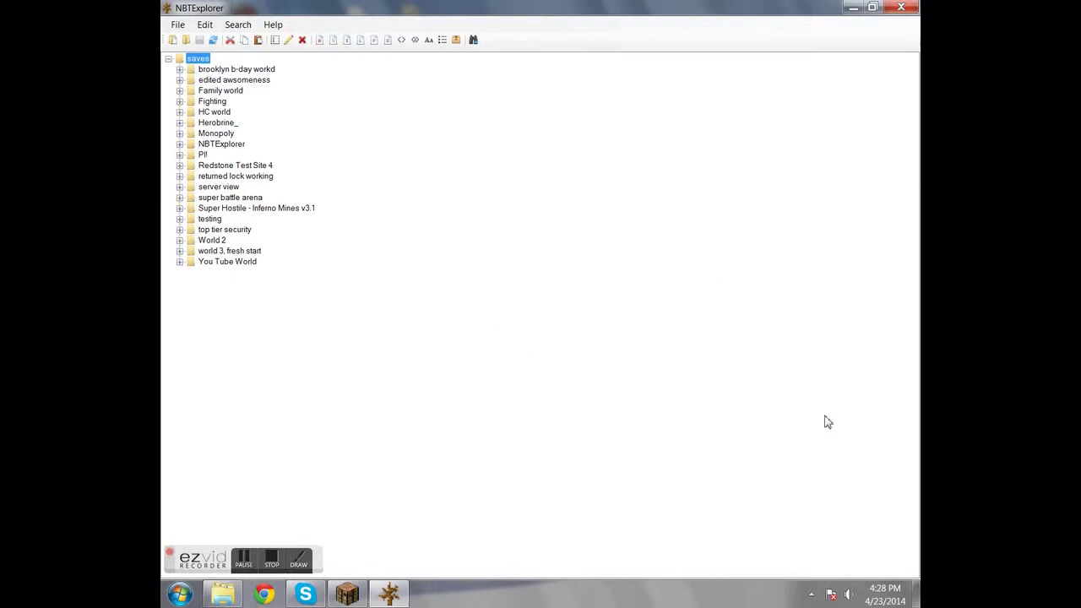
- Expand the NBTExplorer world in the saves tree and select its expanded region folder
left_click(180, 145)
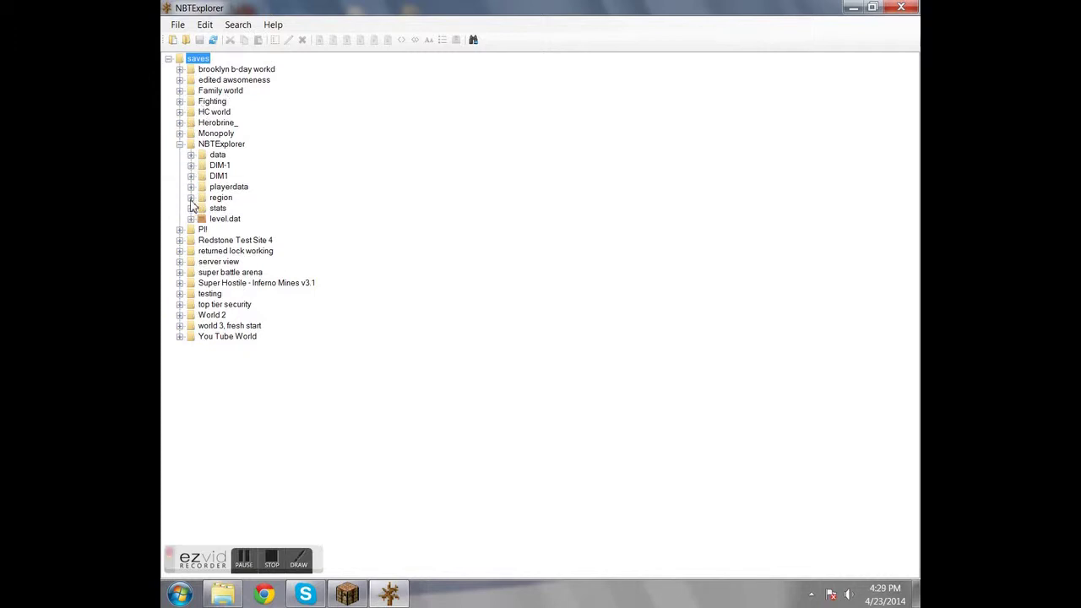
left_click(191, 197)
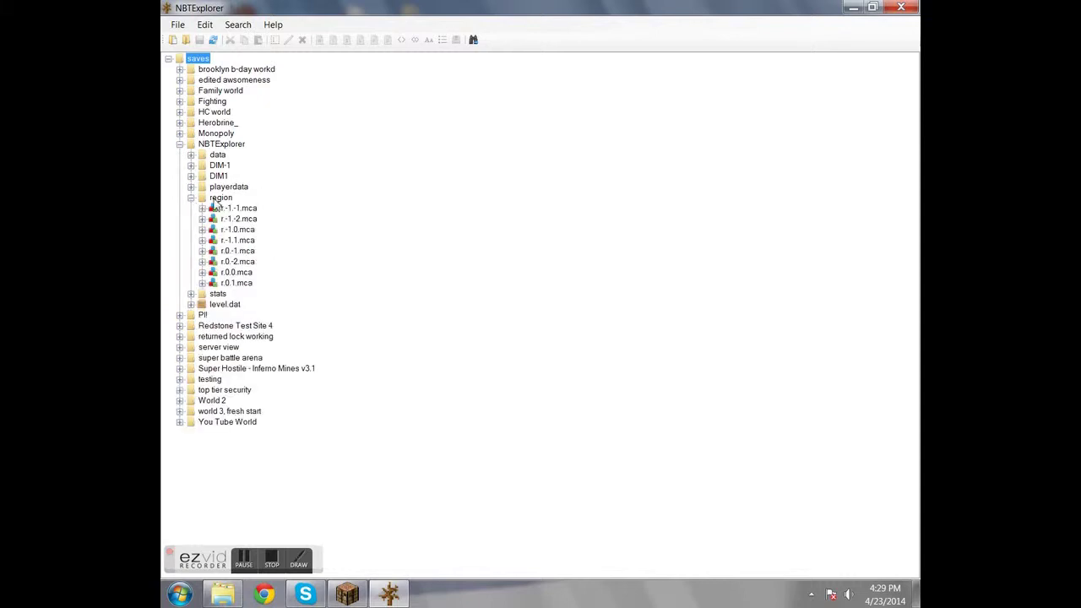
left_click(218, 199)
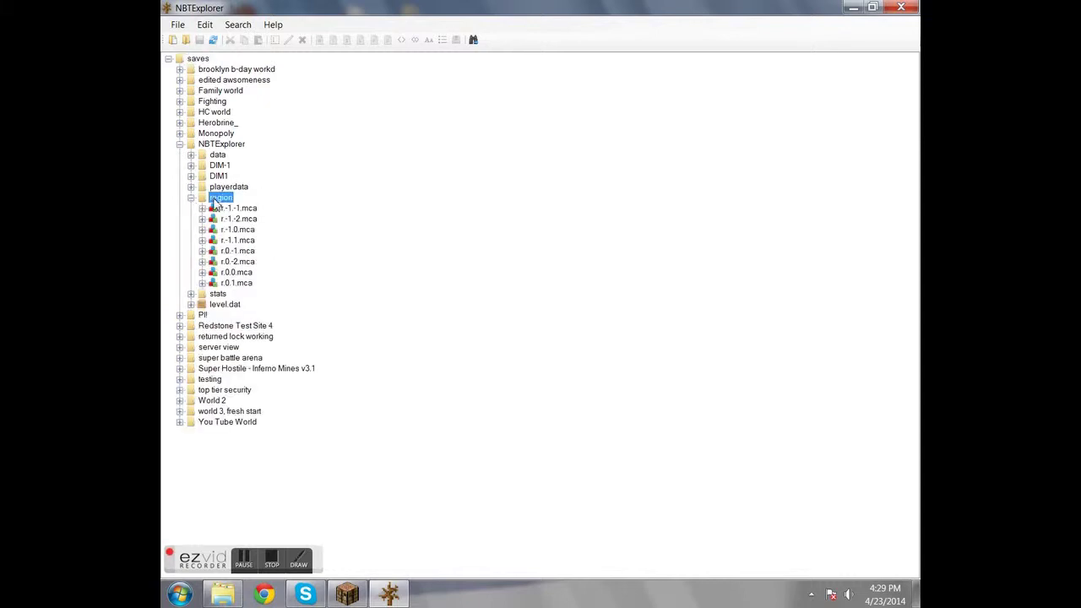
- Search the region folder for a tag named CustomName with the value Frank
left_click(233, 26)
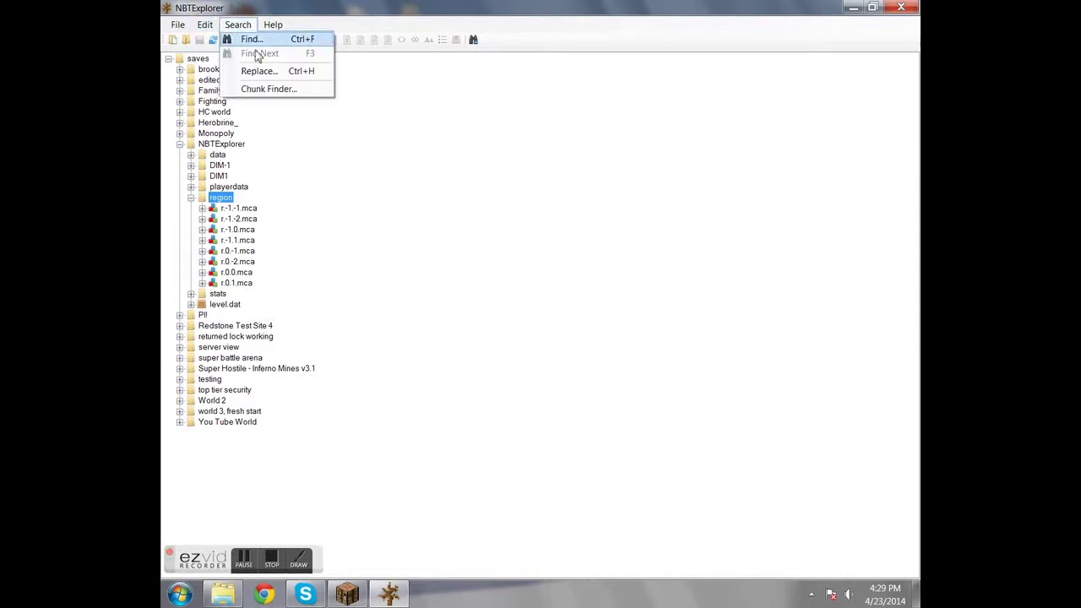
left_click(251, 39)
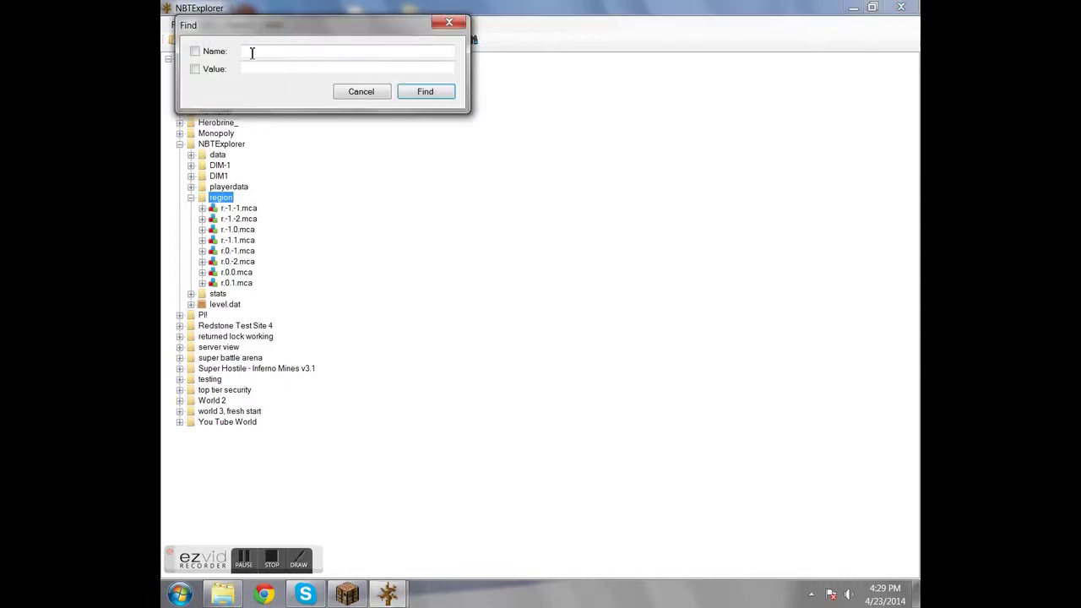
left_click(262, 52)
type("CustomName")
left_click(195, 69)
type("Fr")
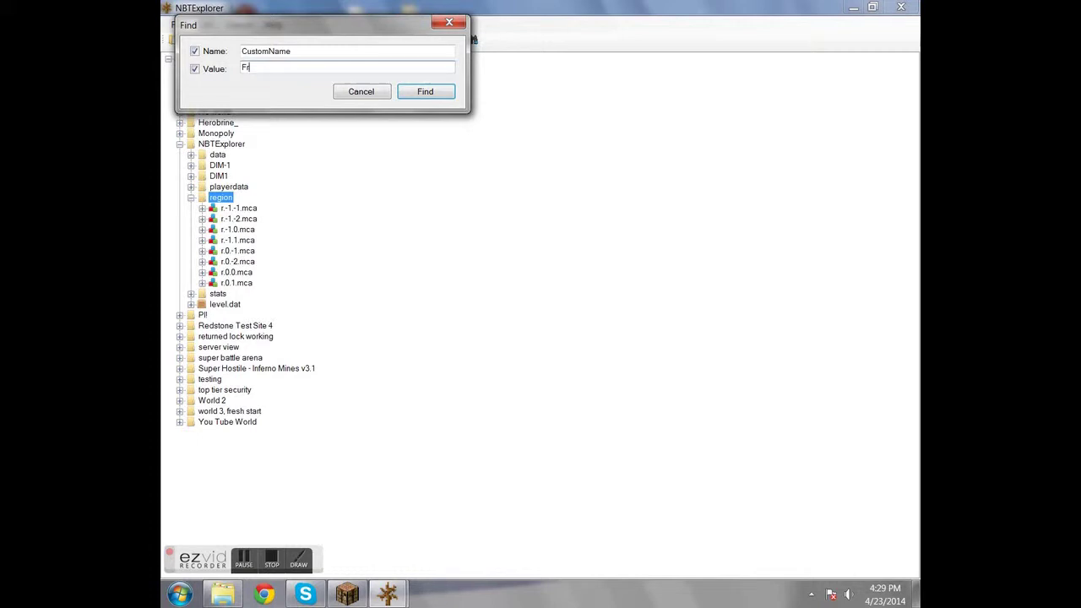
type("an")
left_click(430, 97)
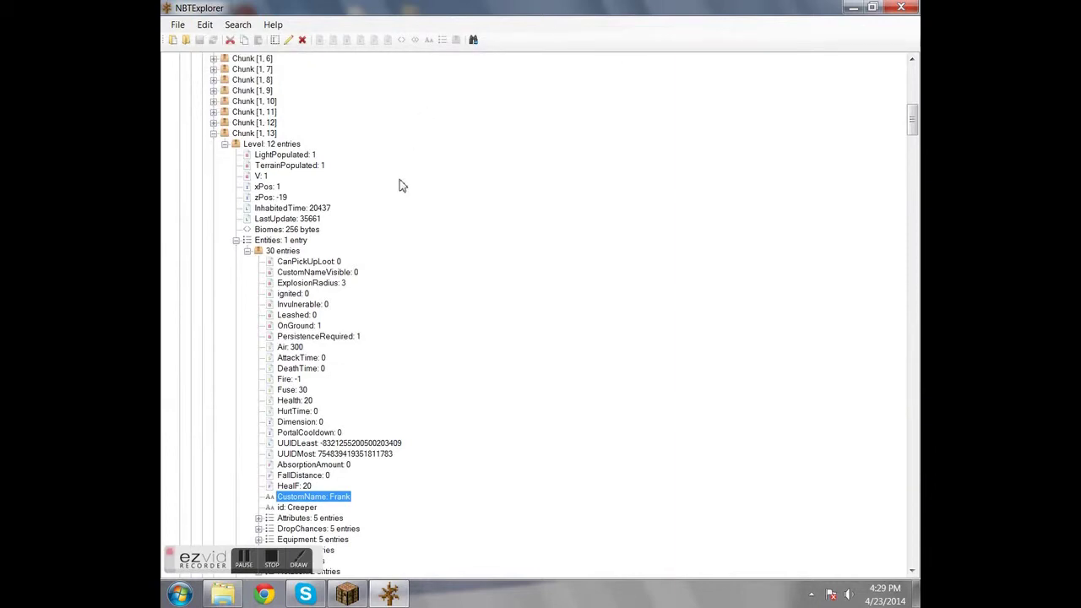
- Examine the creeper's entity tags under Chunk [1, 13] and the chunk list of r.0.-1.mca above it
scroll(401, 184, "down", 1)
scroll(377, 219, "down", 3)
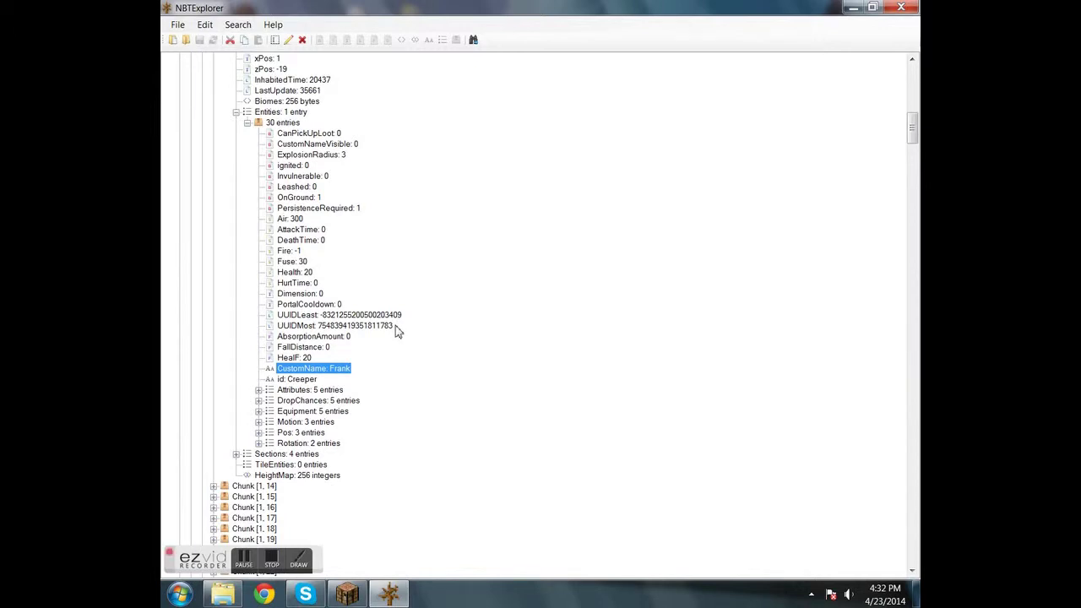
scroll(434, 286, "up", 8)
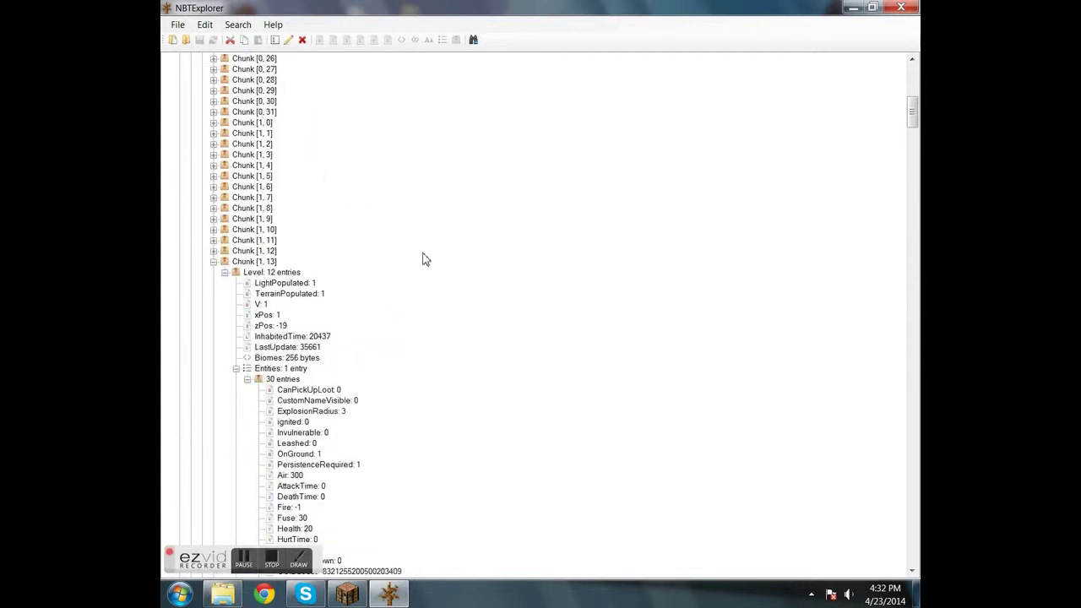
scroll(425, 260, "up", 9)
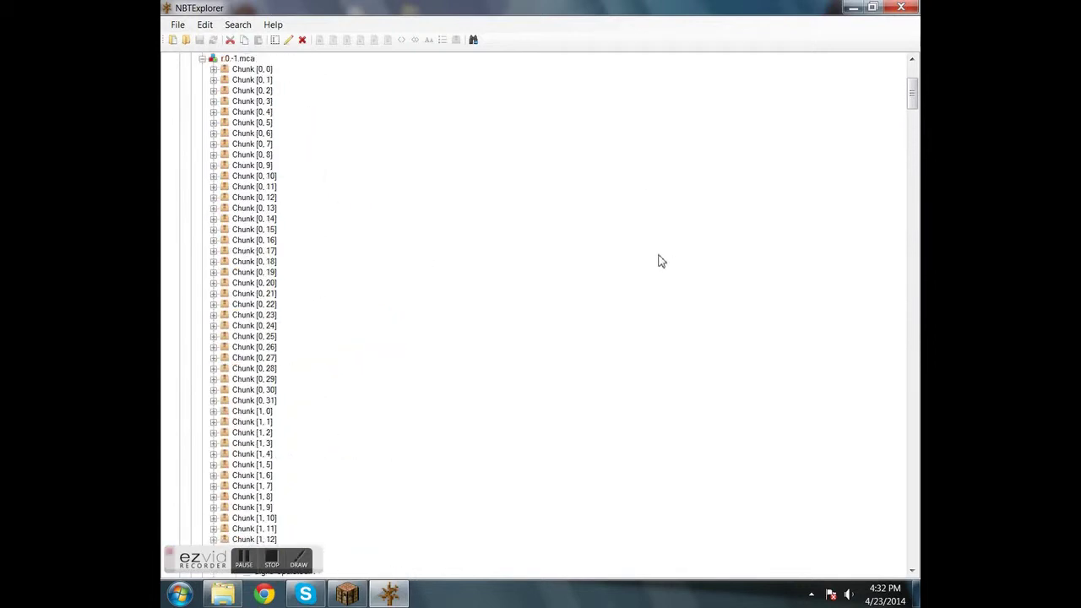
scroll(502, 240, "down", 13)
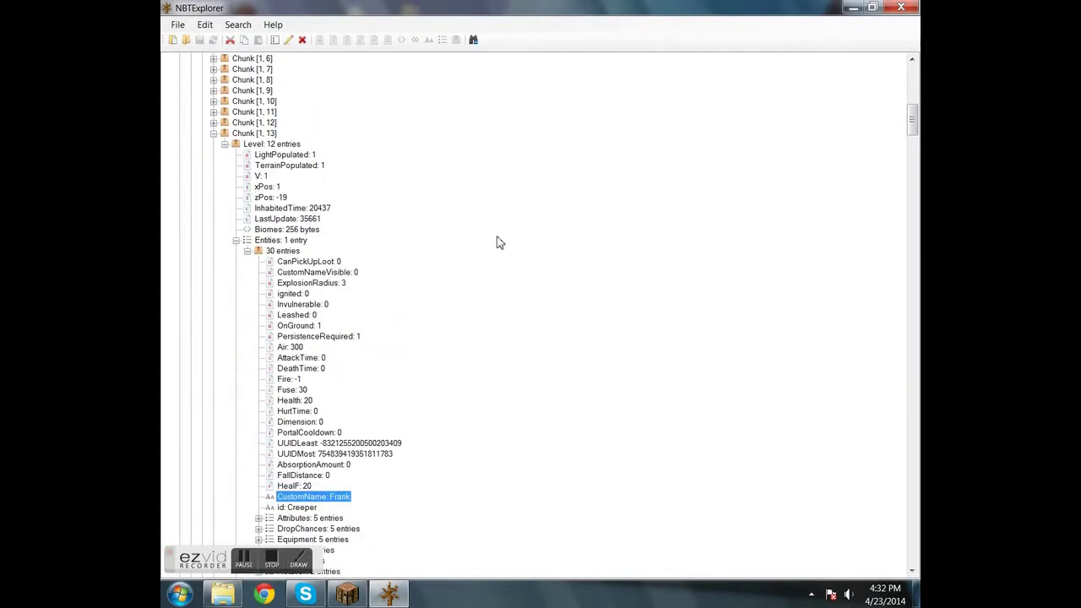
scroll(457, 376, "down", 1)
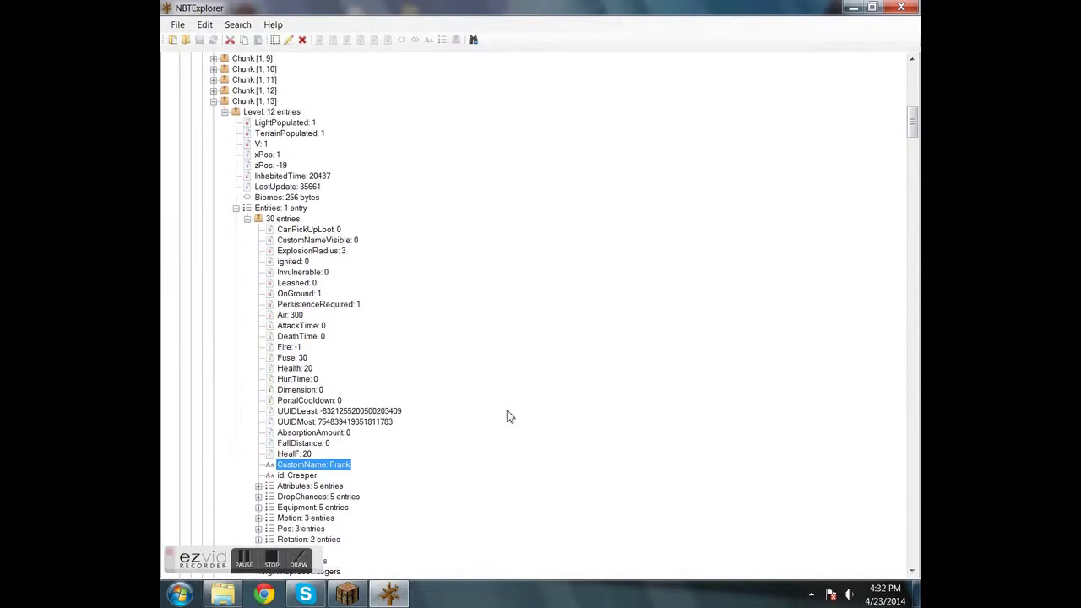
- Inspect the tags of the player file in the world's playerdata folder, and collapse the file and folder again
scroll(305, 185, "up", 20)
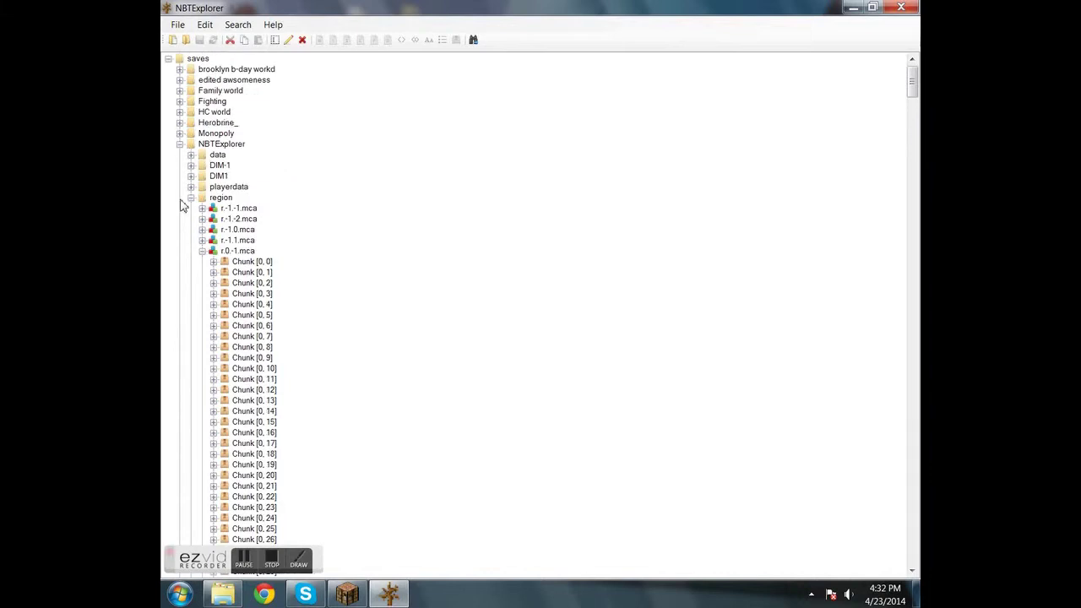
left_click(191, 187)
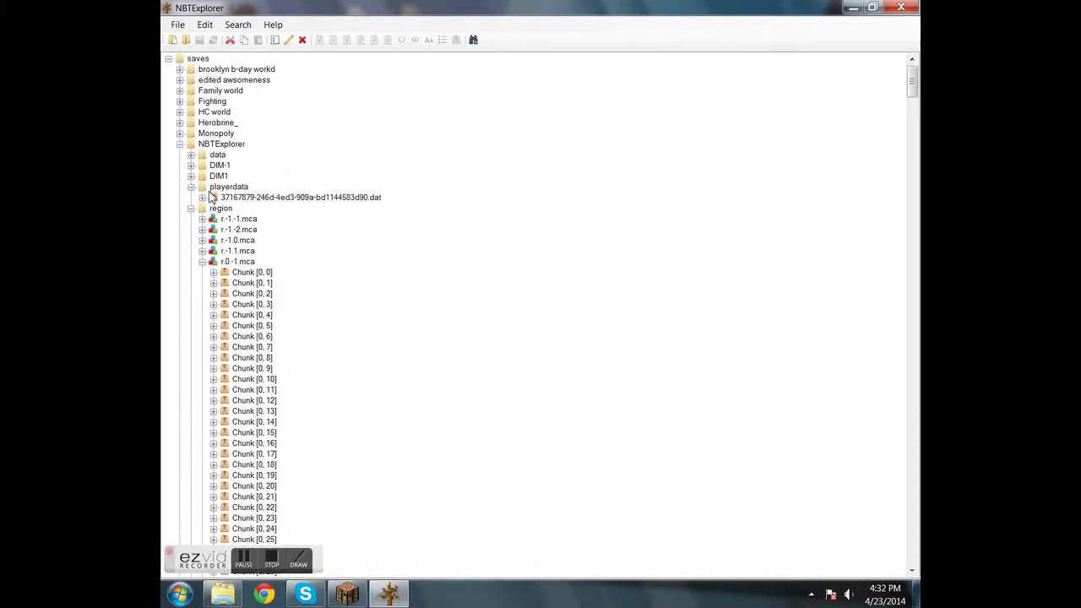
left_click(202, 197)
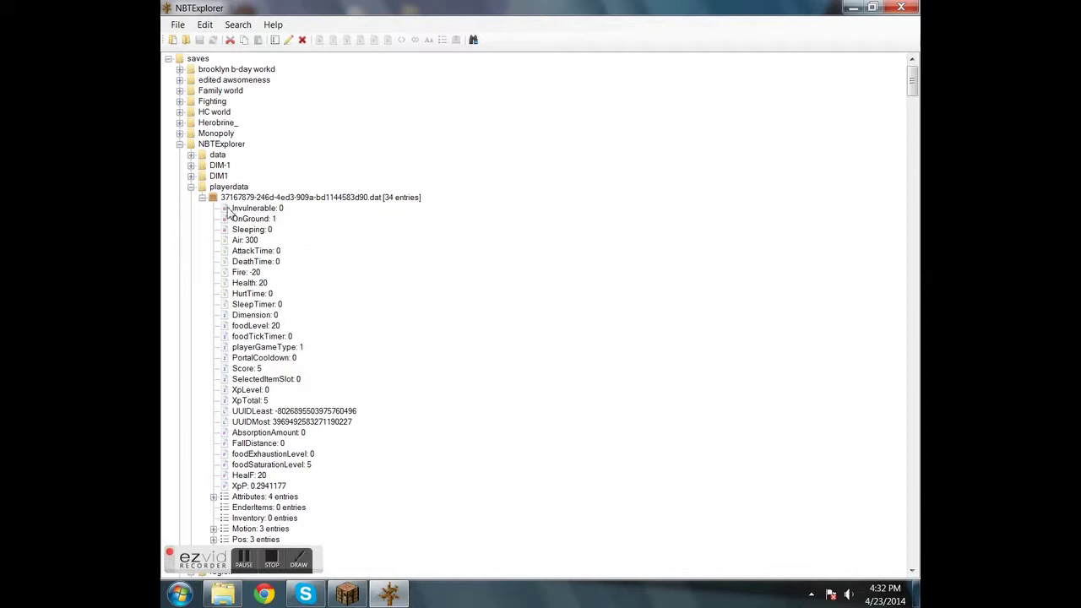
scroll(236, 212, "down", 5)
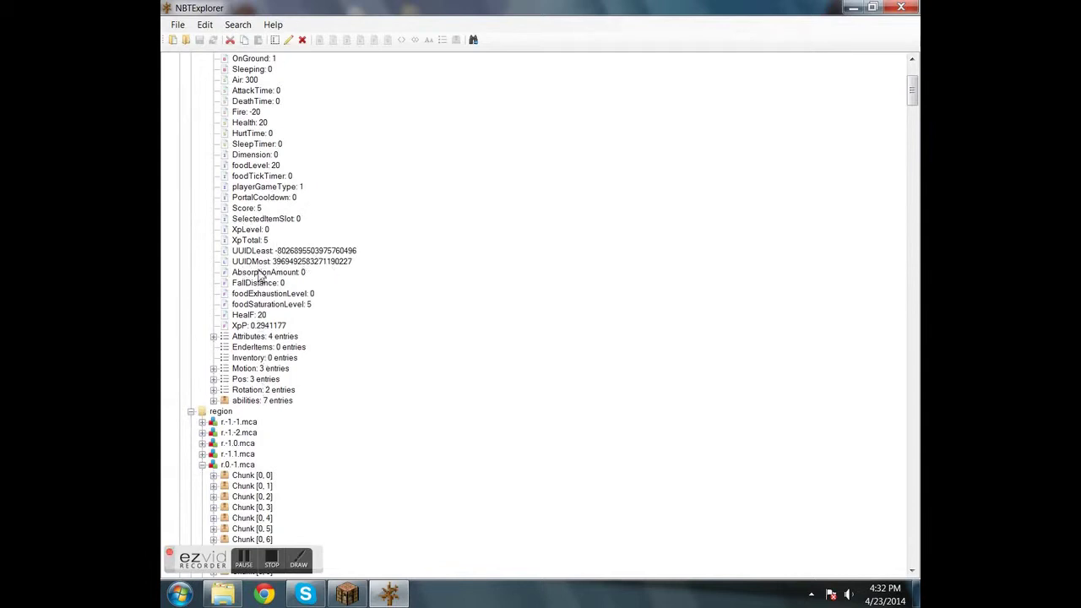
scroll(221, 192, "up", 5)
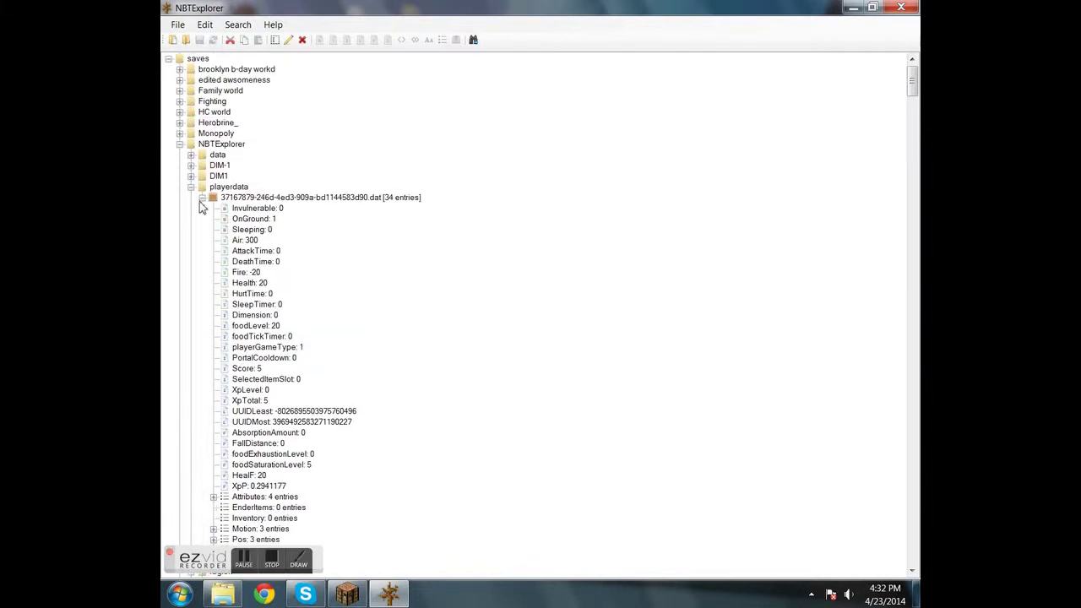
left_click(202, 198)
left_click(191, 191)
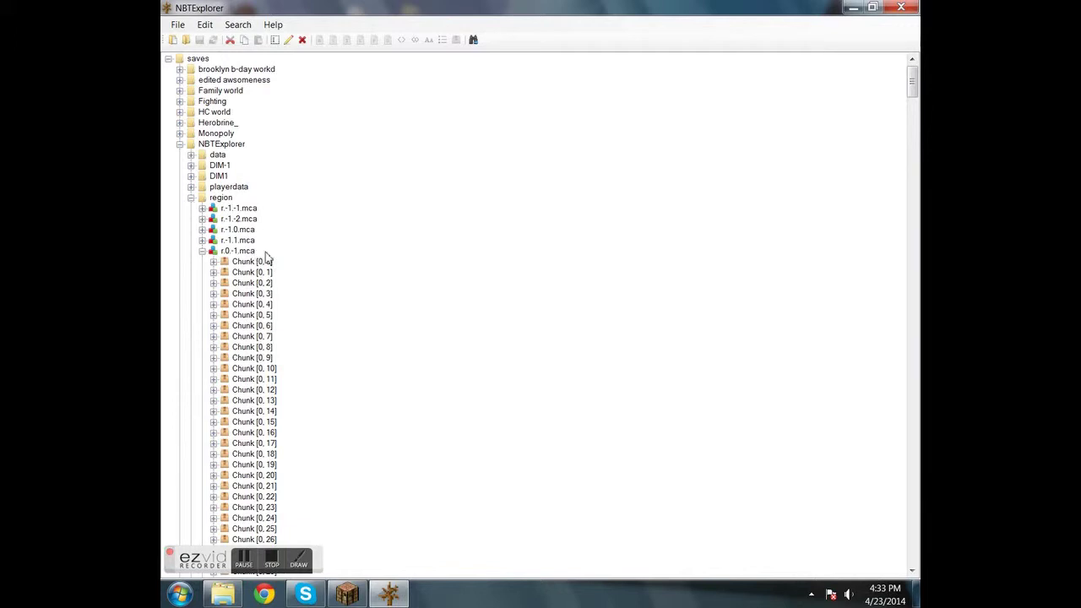
- Set the ExplosionRadius of the creeper entity under Chunk [1, 13] to 30
scroll(267, 258, "down", 12)
scroll(267, 257, "down", 5)
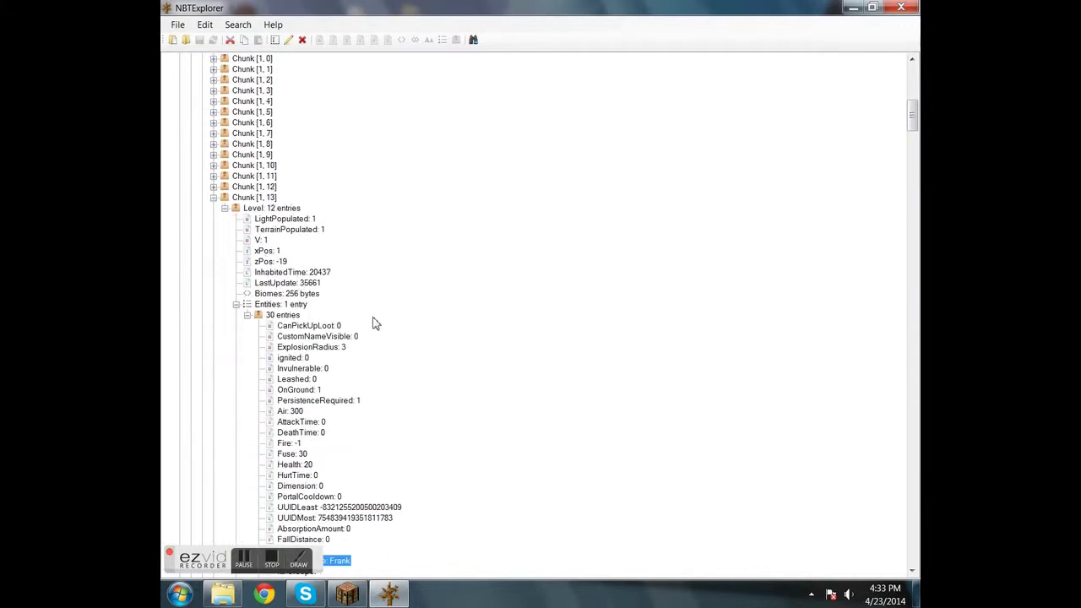
scroll(447, 289, "down", 6)
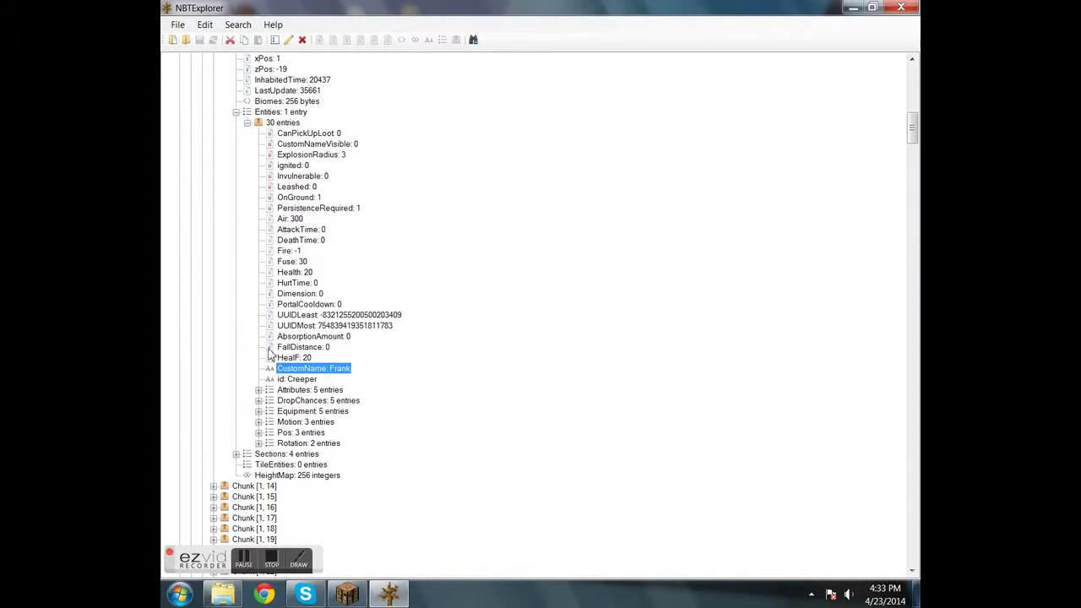
double_click(338, 159)
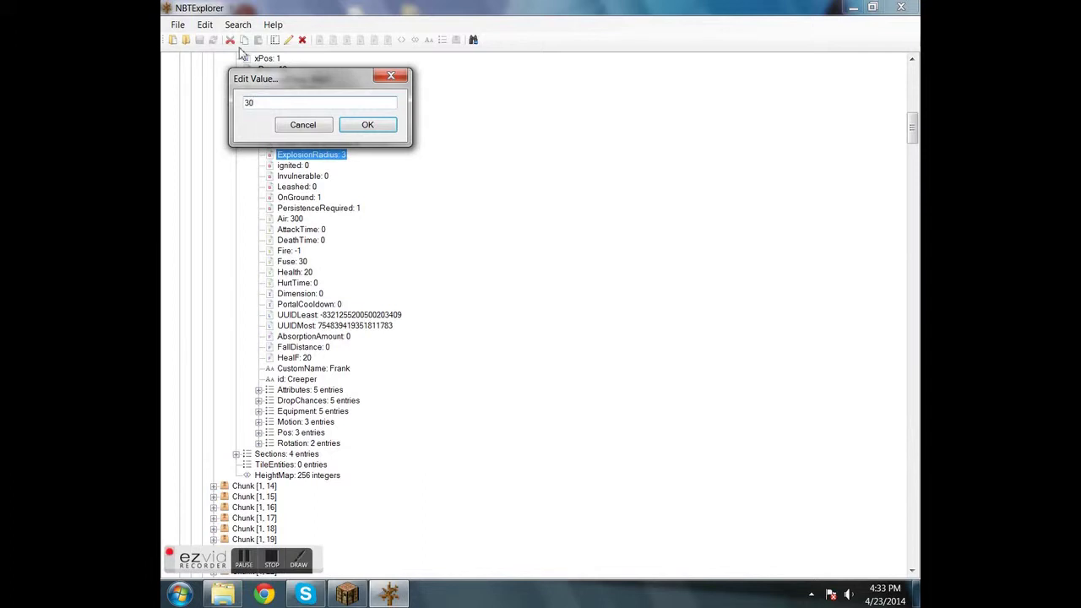
left_click(365, 126)
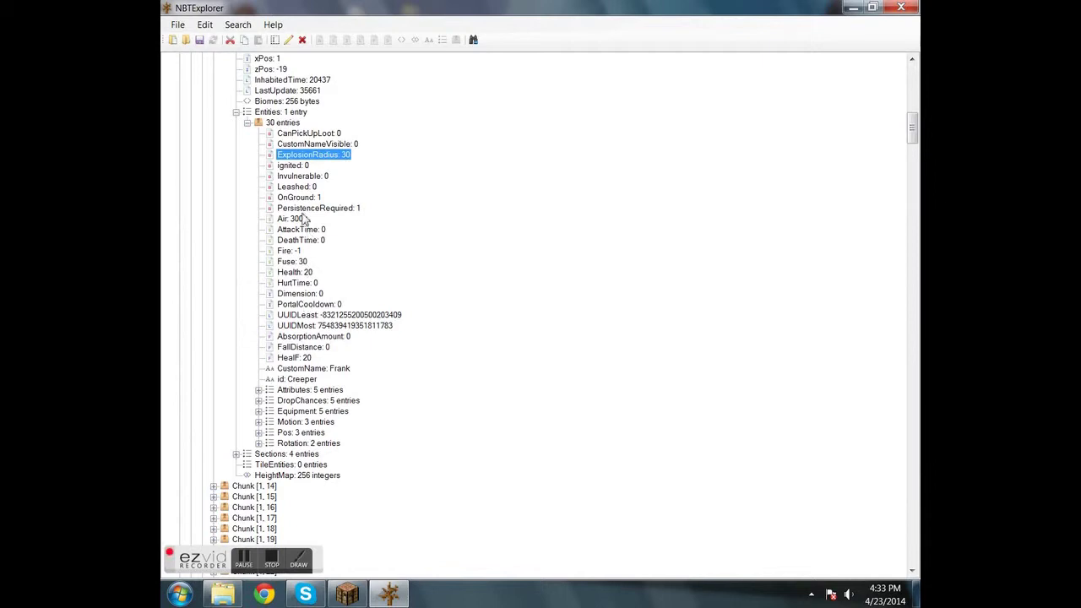
- Set the creeper's ignited and Invulnerable tags to 1
double_click(303, 167)
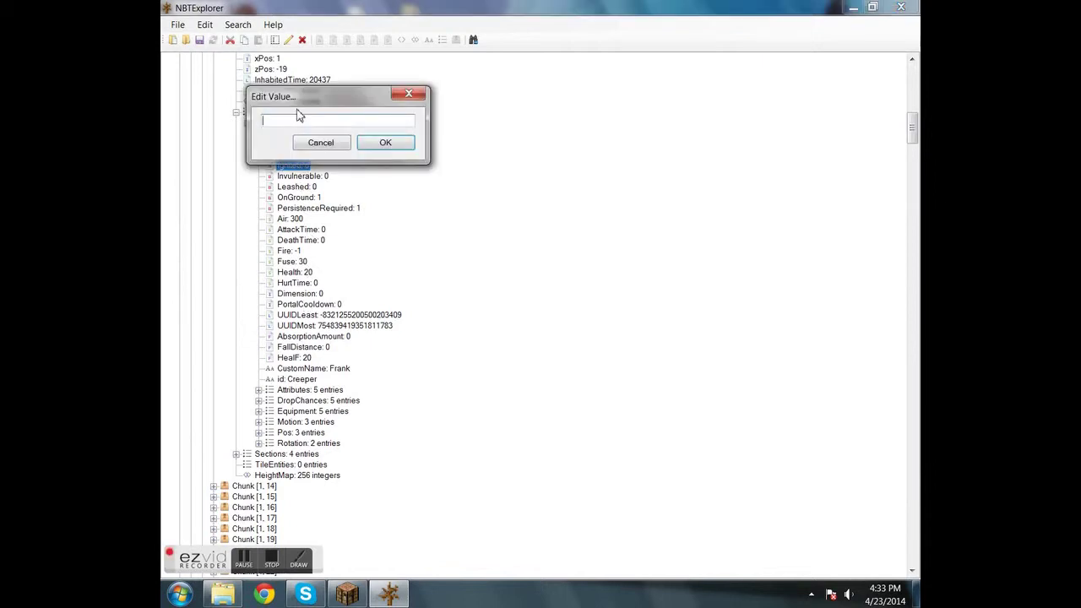
type("1")
left_click(380, 143)
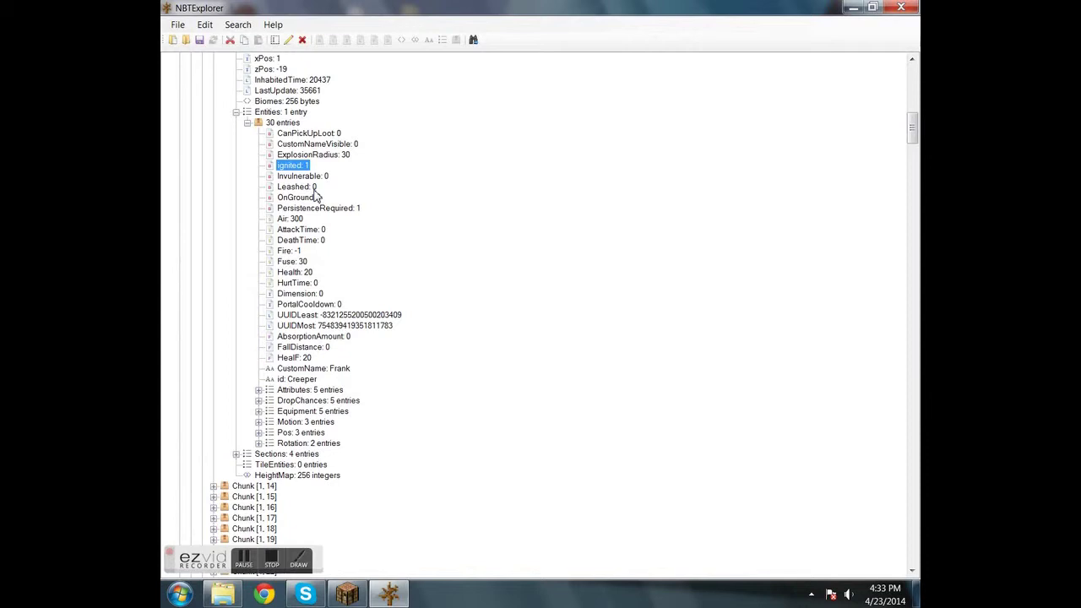
scroll(385, 194, "down", 3)
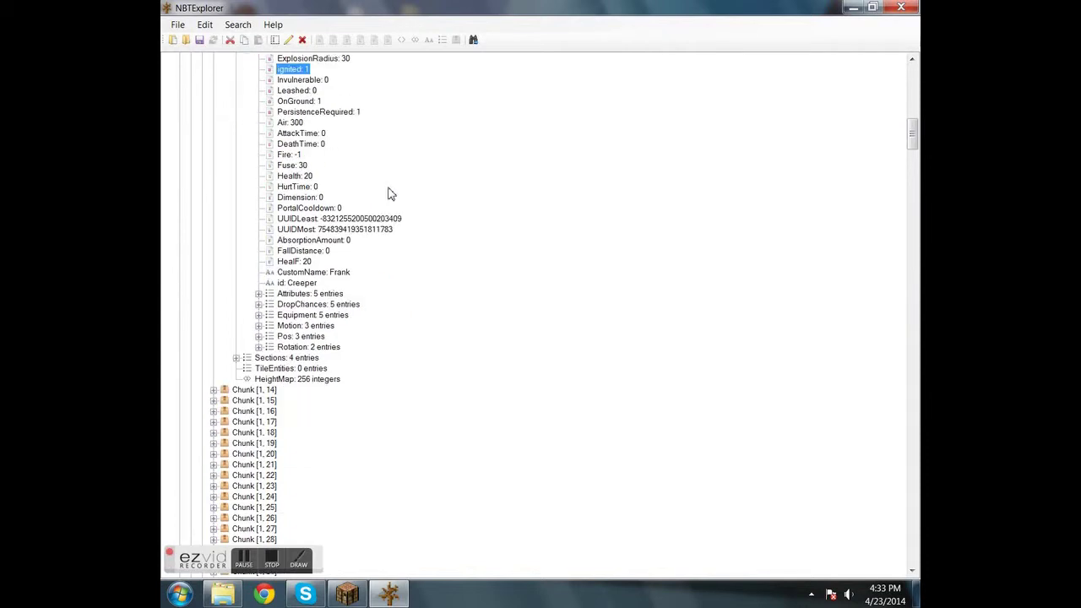
left_click(321, 81)
double_click(321, 81)
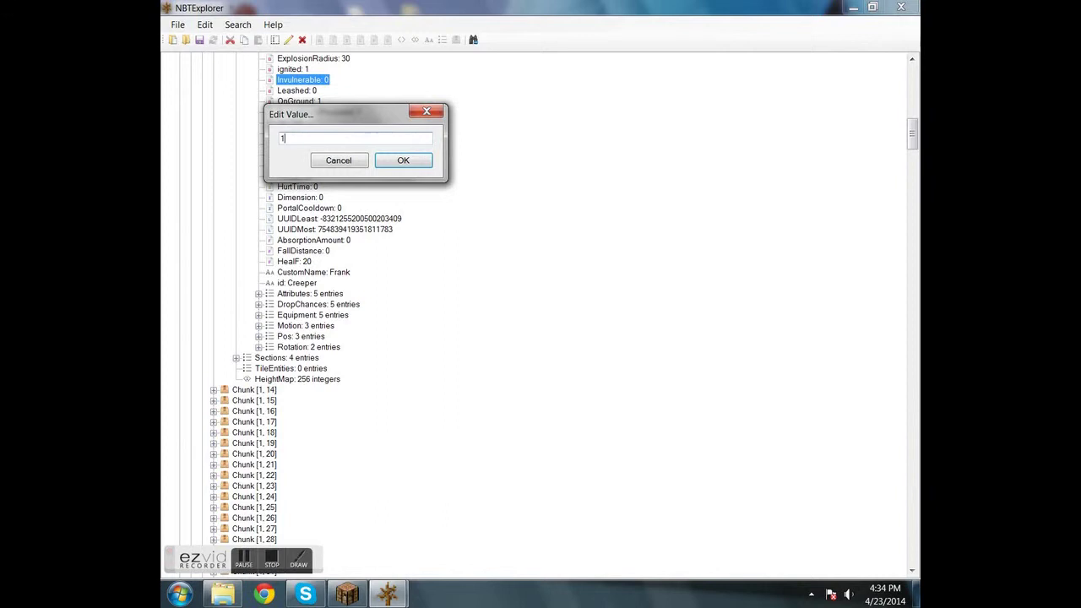
left_click(404, 161)
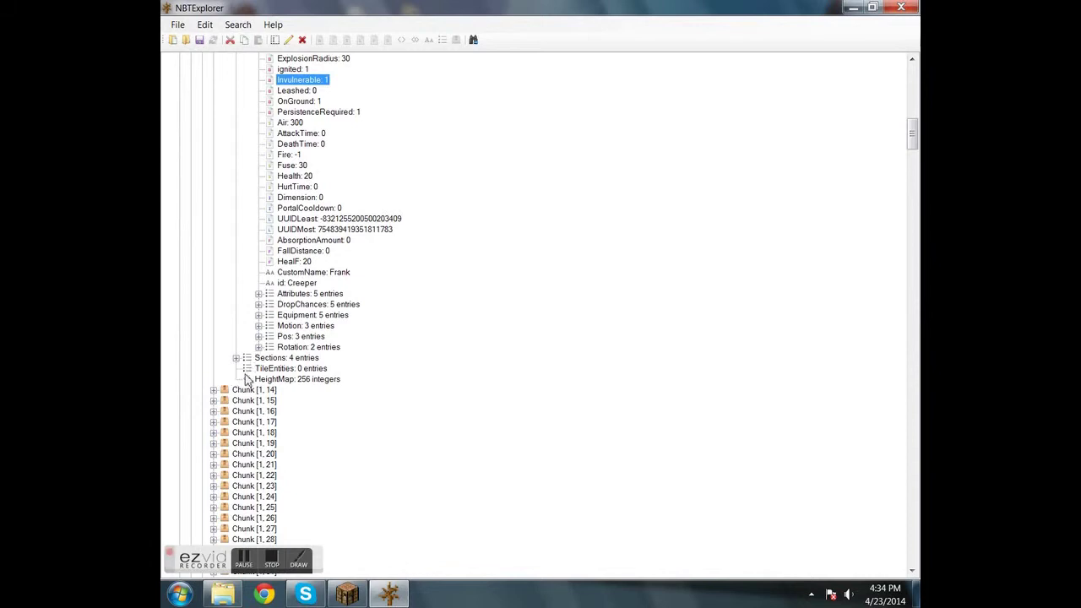
- Inspect the creeper's Attributes list, including its first entry, and the DropChances list, collapsing each again
left_click(259, 294)
left_click(270, 305)
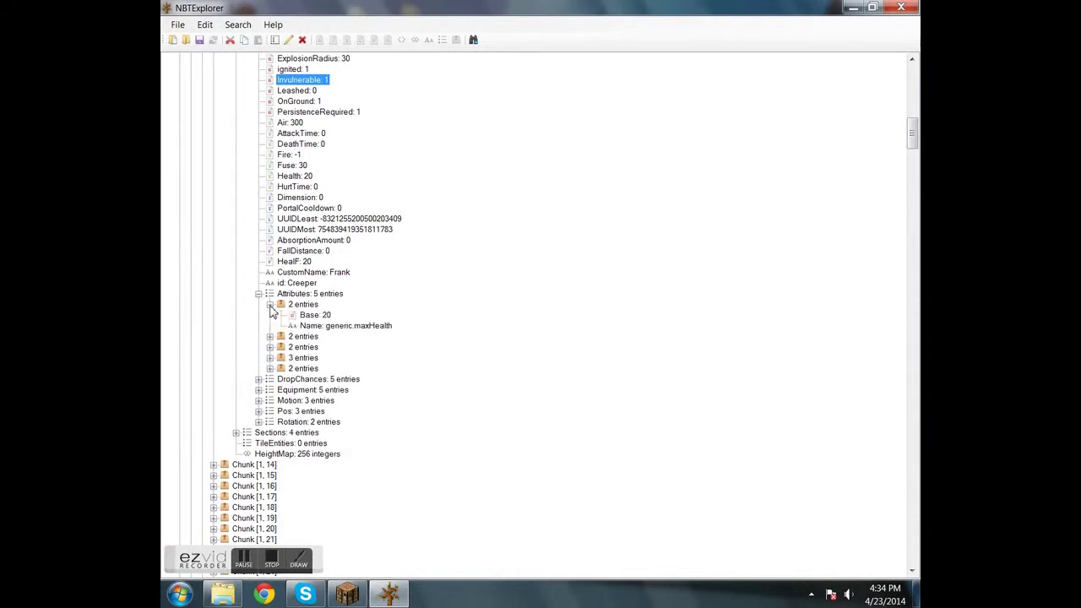
left_click(269, 305)
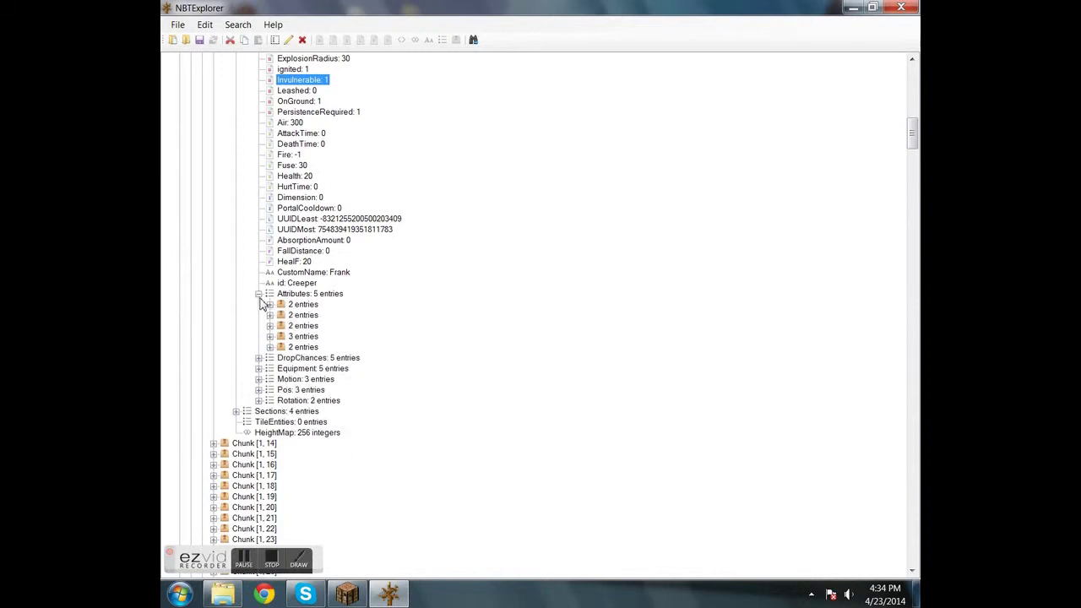
left_click(259, 294)
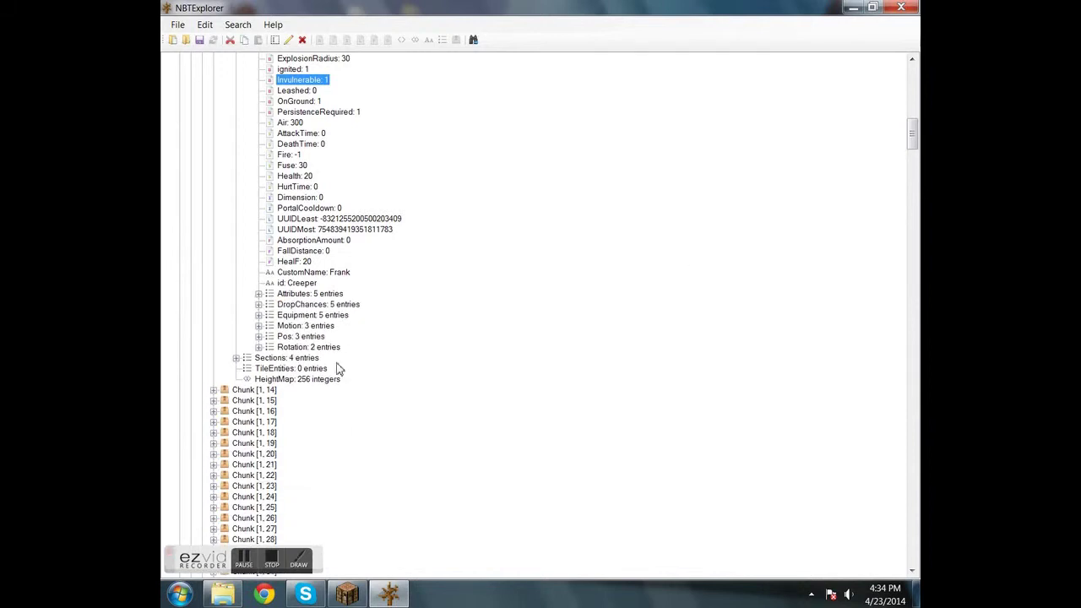
left_click(259, 305)
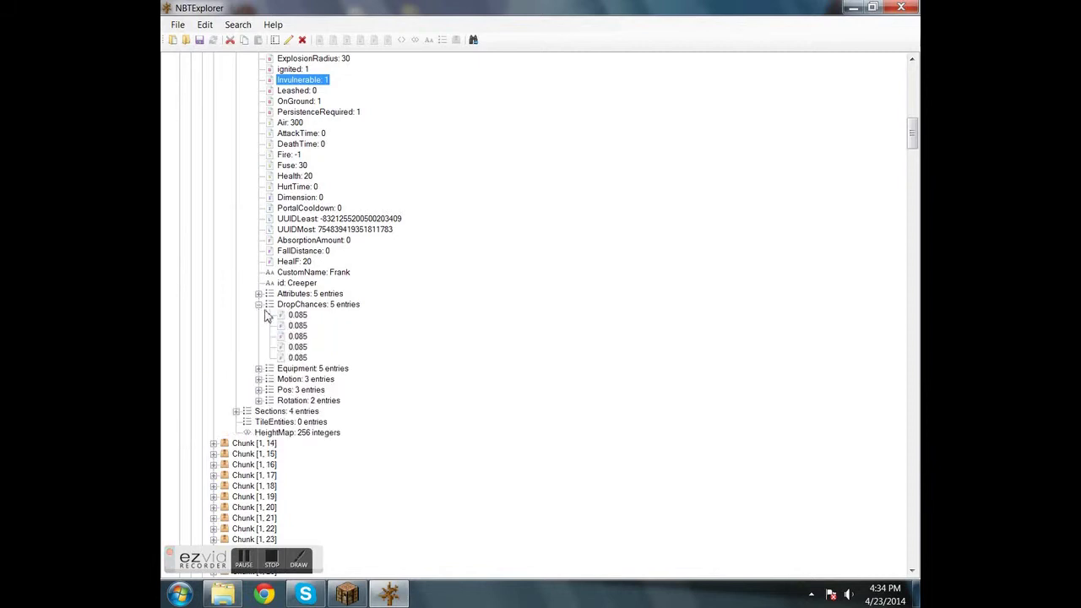
left_click(258, 305)
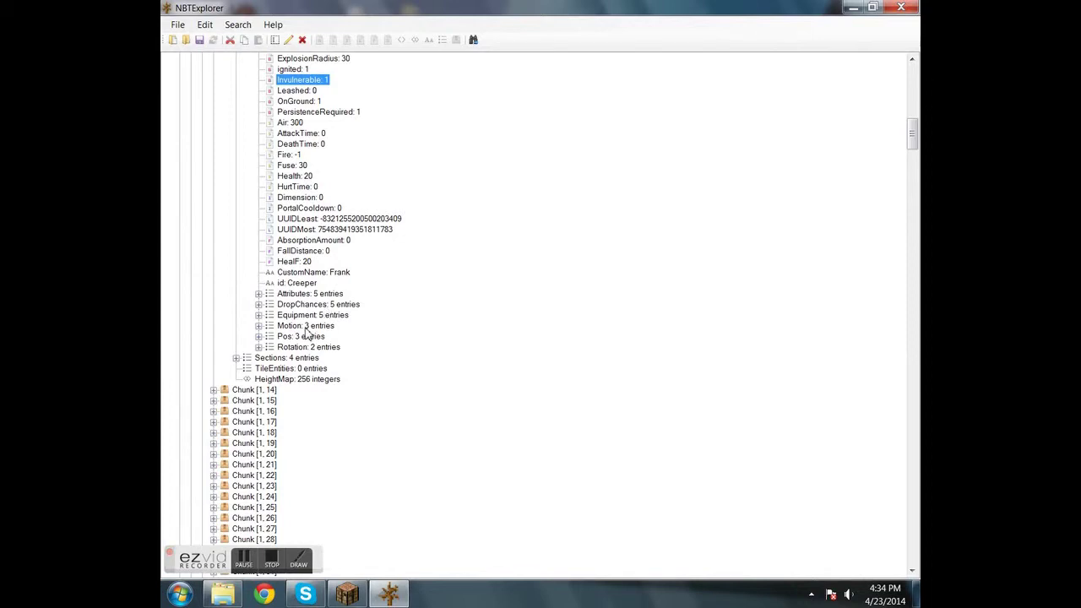
left_click(259, 305)
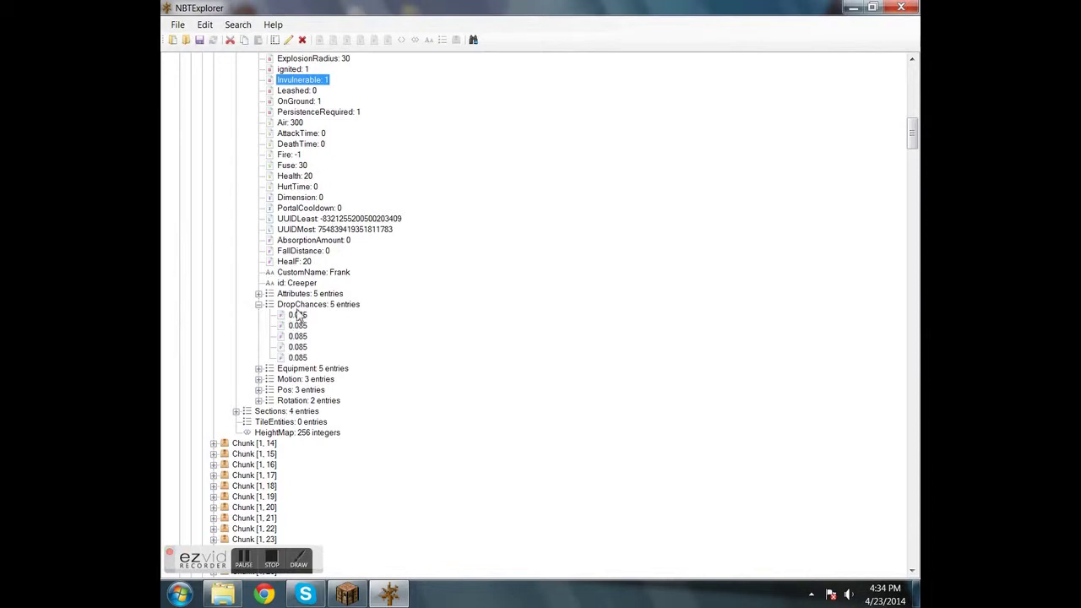
left_click(258, 305)
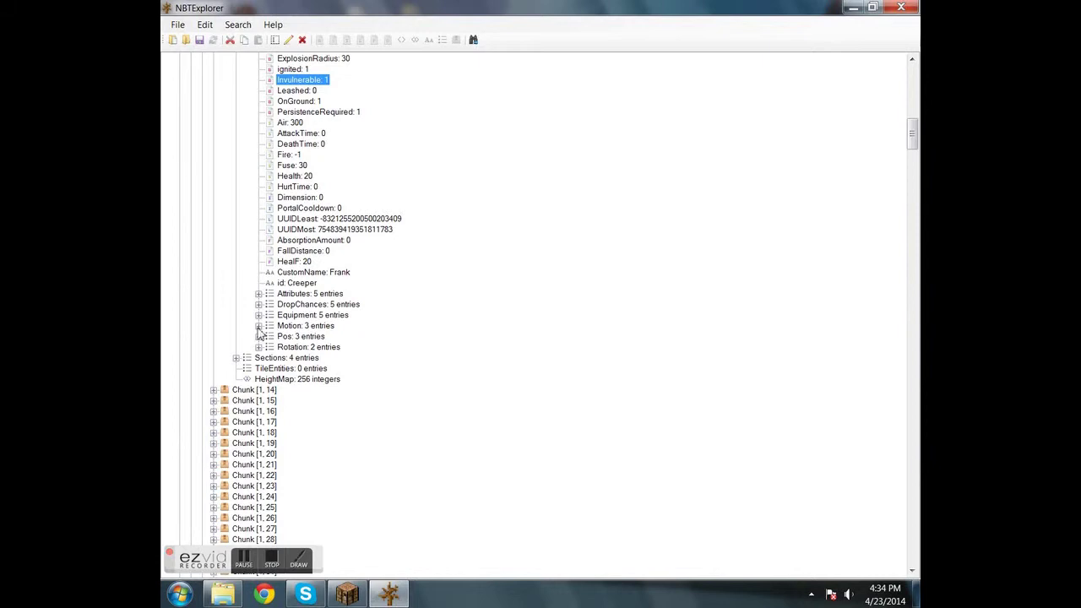
- Inspect the creeper's Equipment, Pos, Rotation and Motion lists, collapsing each again
left_click(258, 315)
left_click(258, 315)
left_click(258, 336)
left_click(259, 336)
left_click(259, 347)
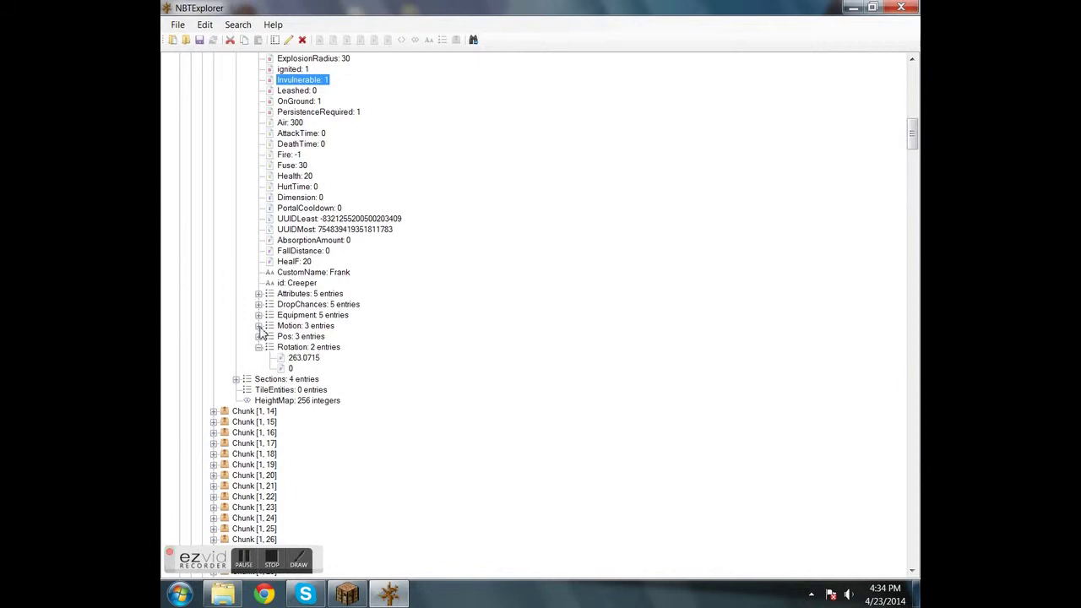
left_click(259, 326)
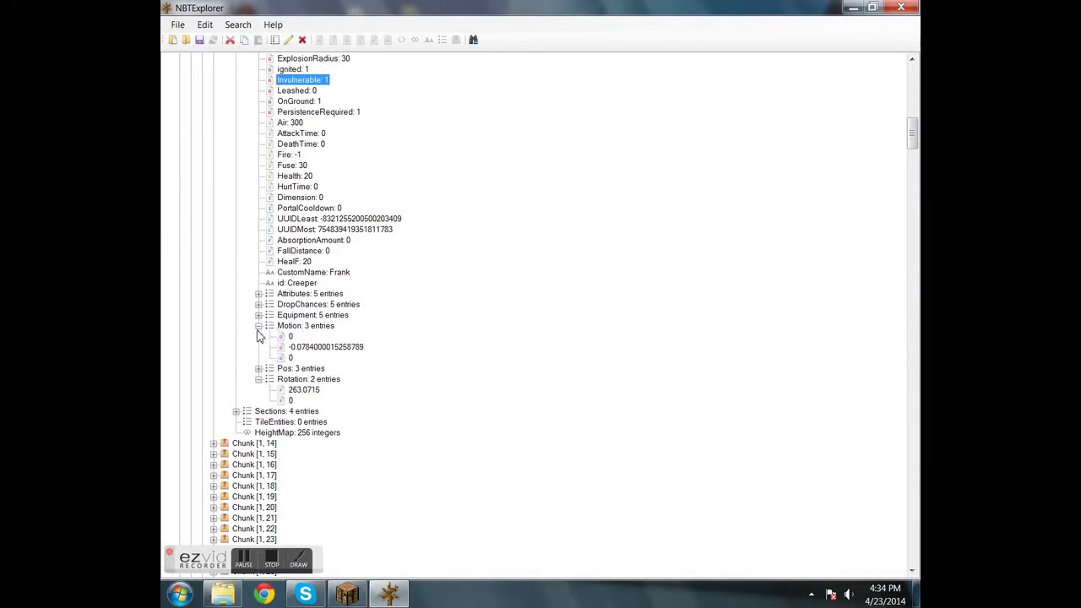
left_click(259, 326)
left_click(258, 348)
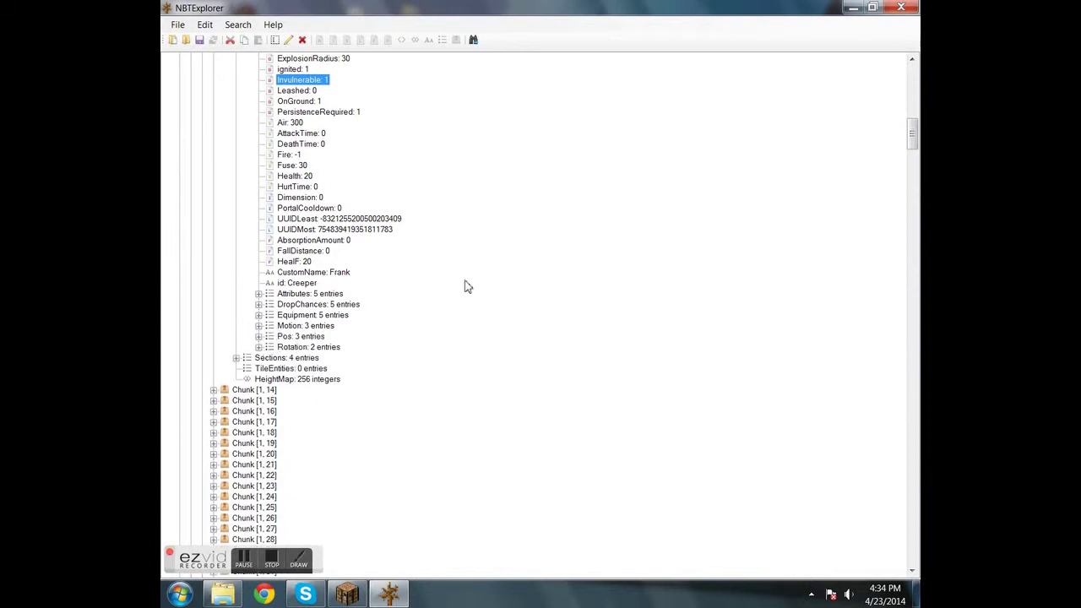
- Save all modified tags of the creeper under Chunk [1, 13]
scroll(437, 234, "up", 9)
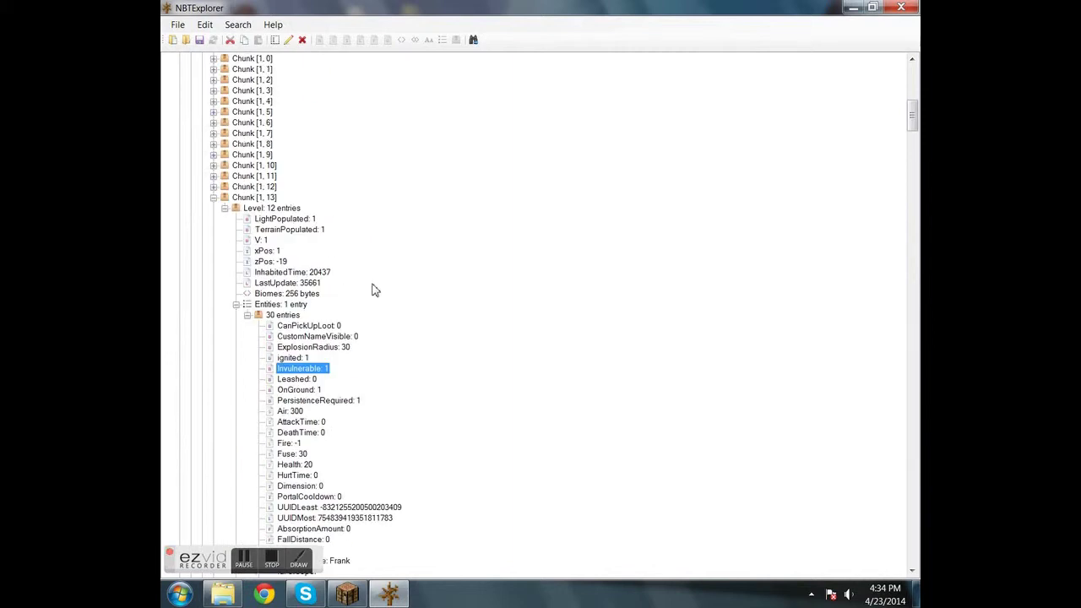
scroll(374, 289, "up", 20)
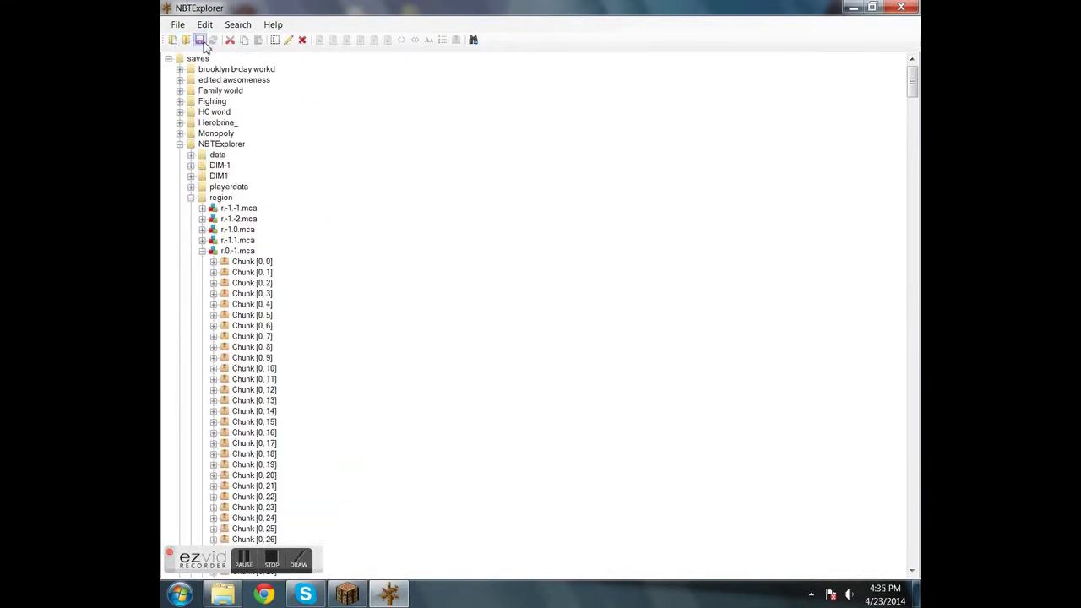
scroll(390, 199, "down", 6)
scroll(390, 199, "down", 10)
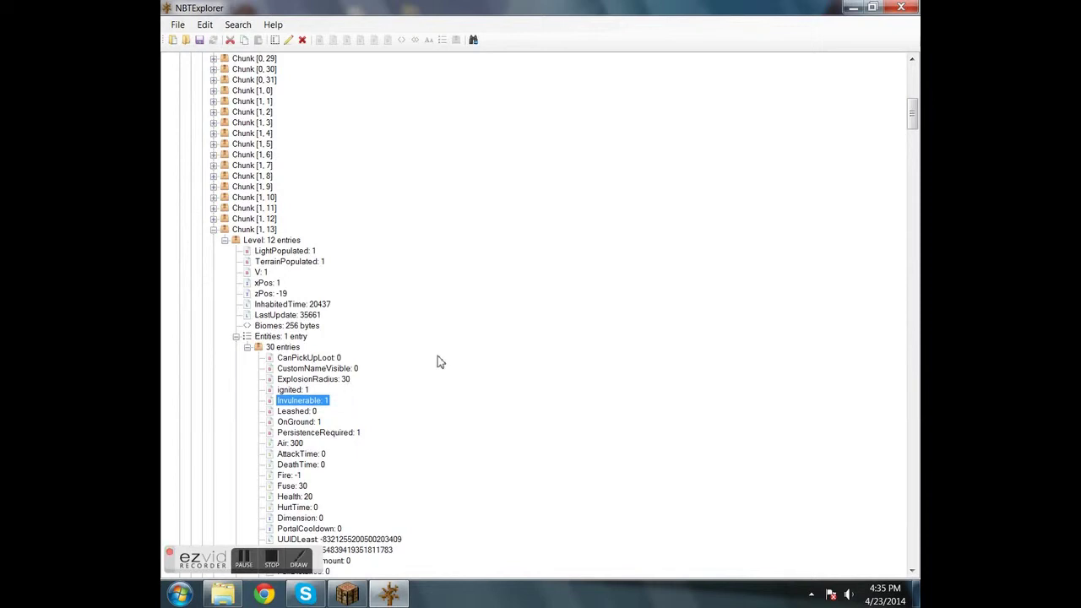
left_click(200, 42)
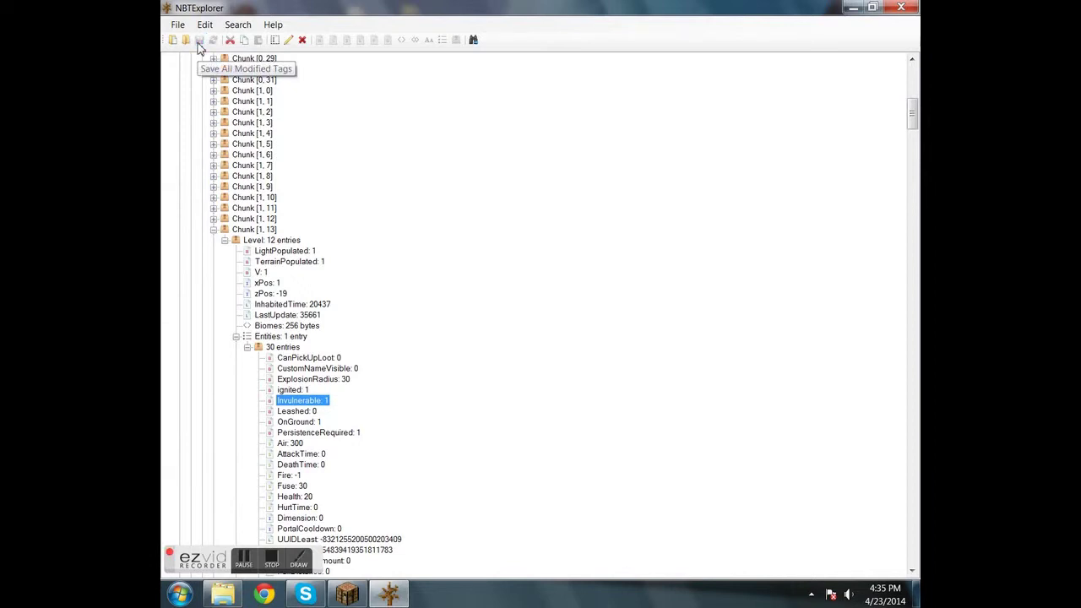
- Switch to Minecraft and load the singleplayer world NBTExplorer
left_click(854, 8)
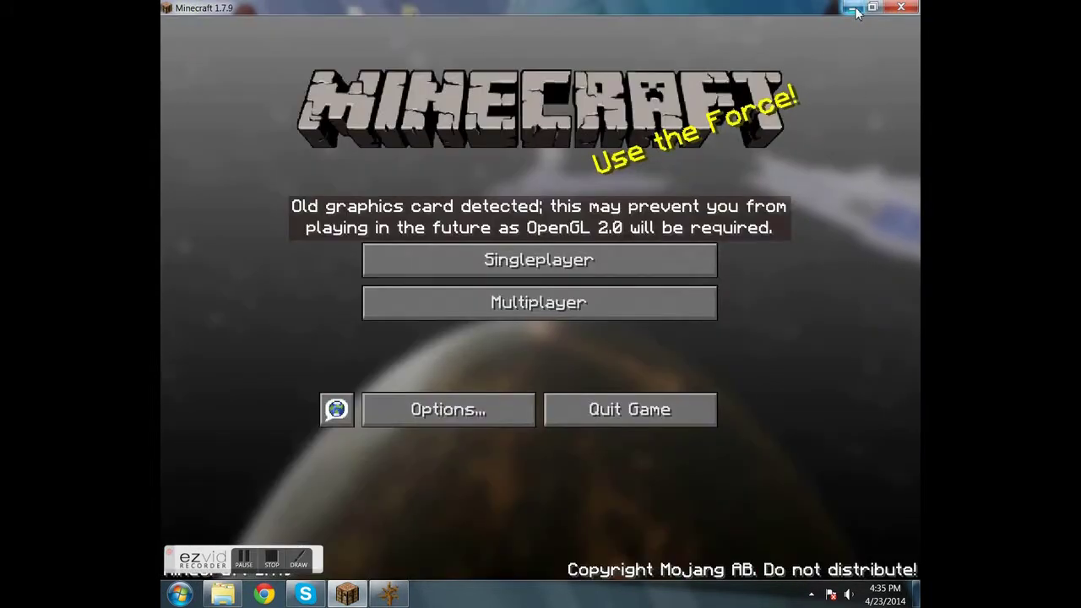
left_click(528, 260)
left_click(416, 135)
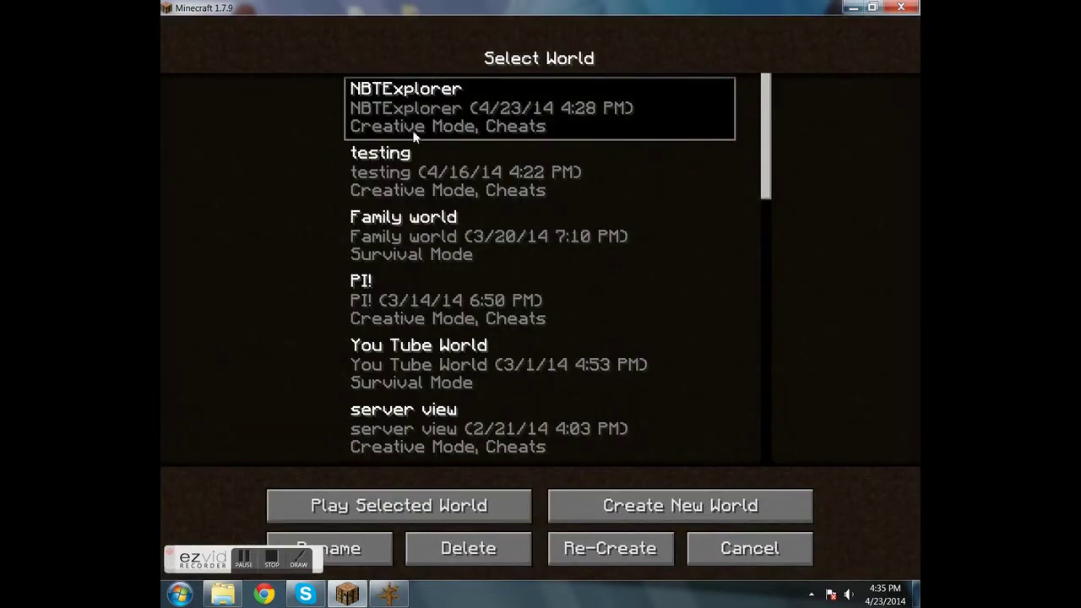
left_click(379, 506)
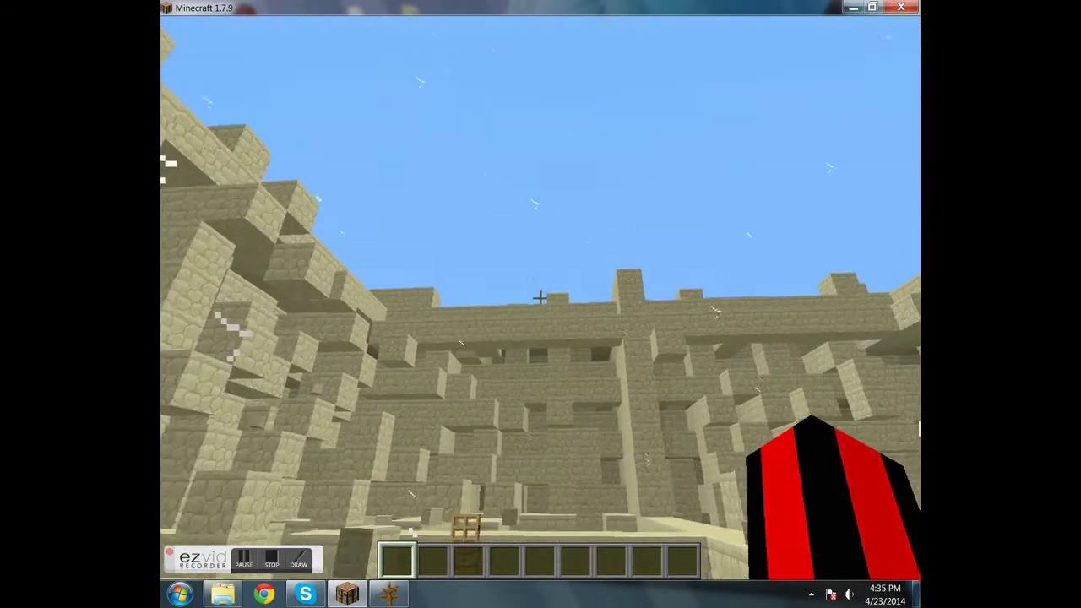
- Fly through and above the sandstone crater to examine the extent of the creeper's explosion
key("w")
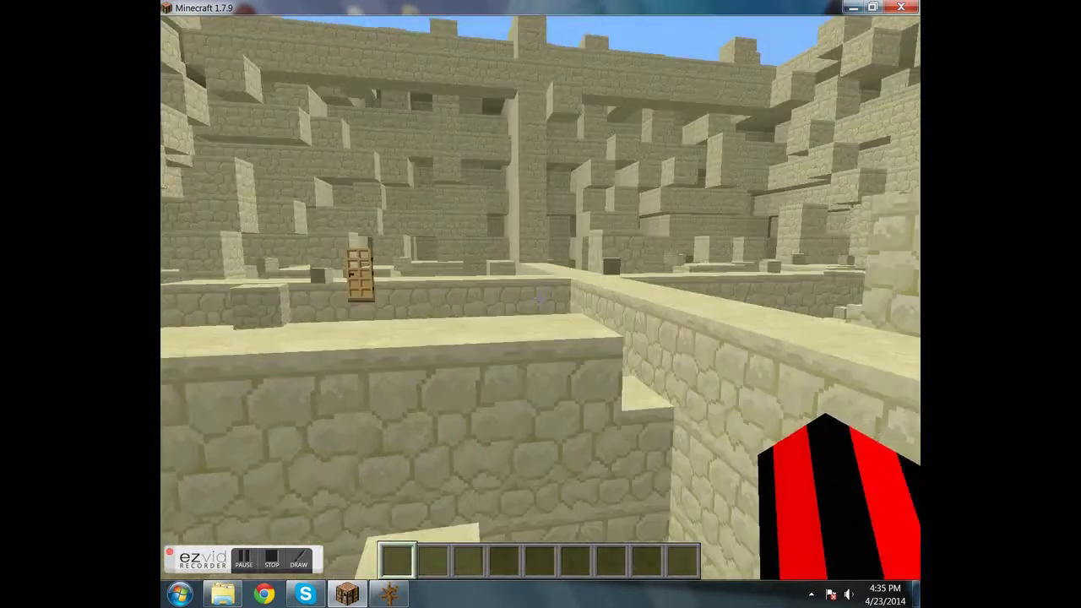
key("space")
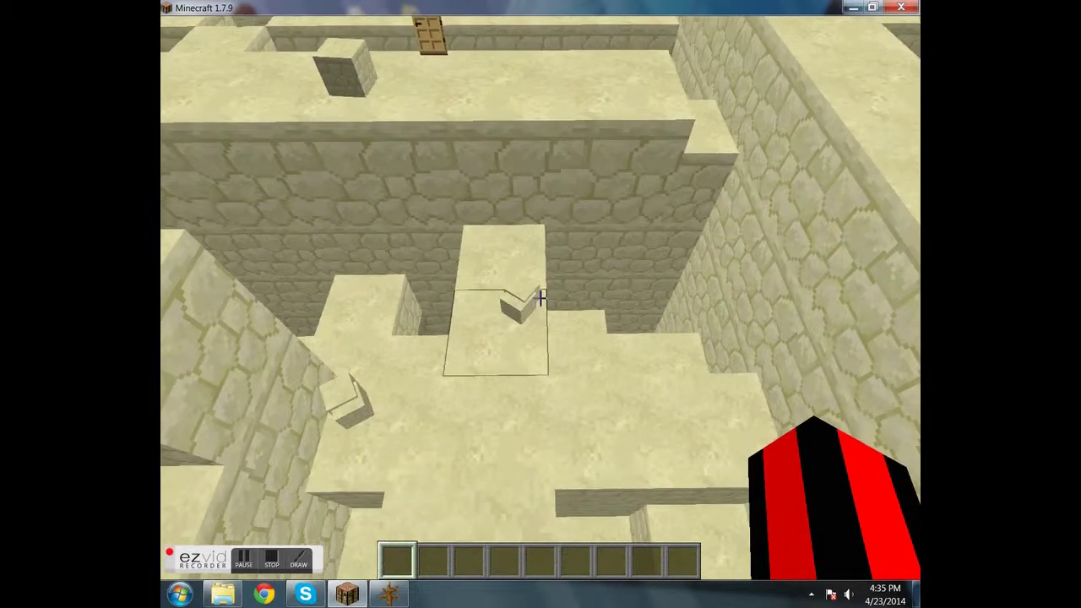
mouse_move(541, 297)
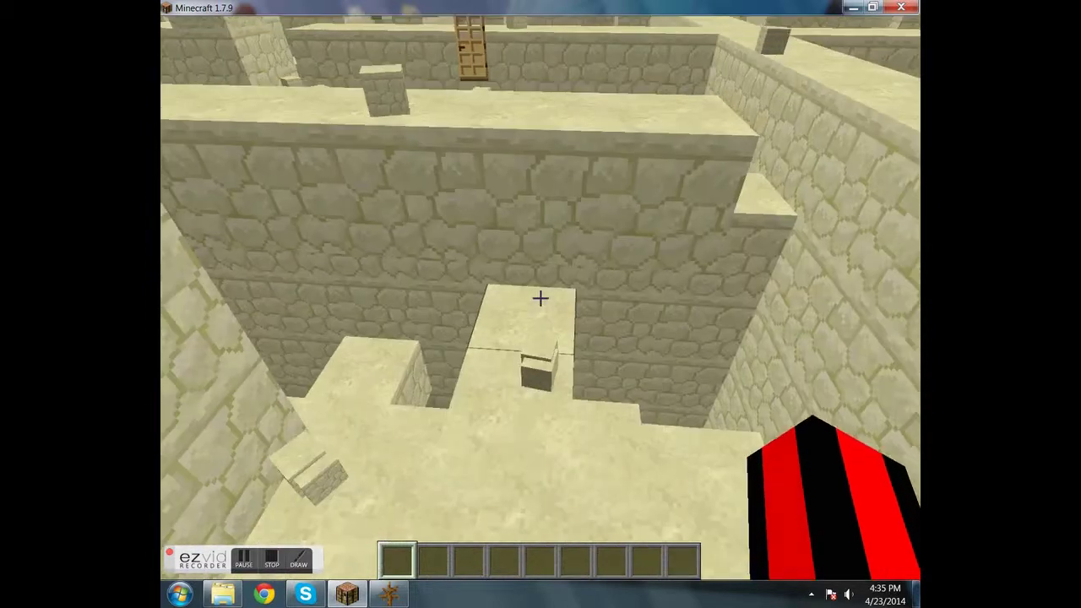
key("space")
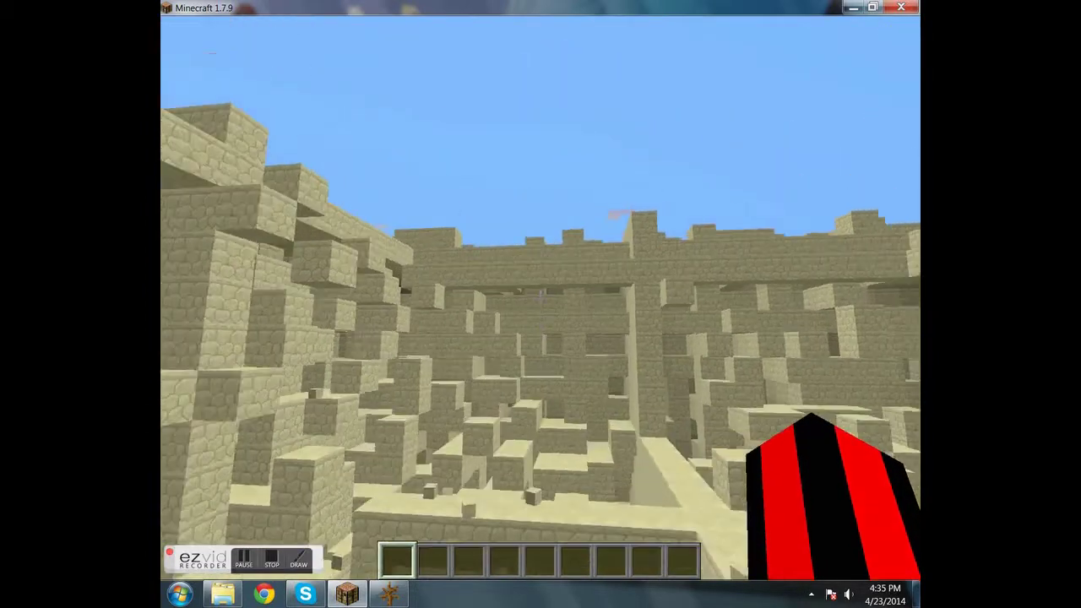
key("space")
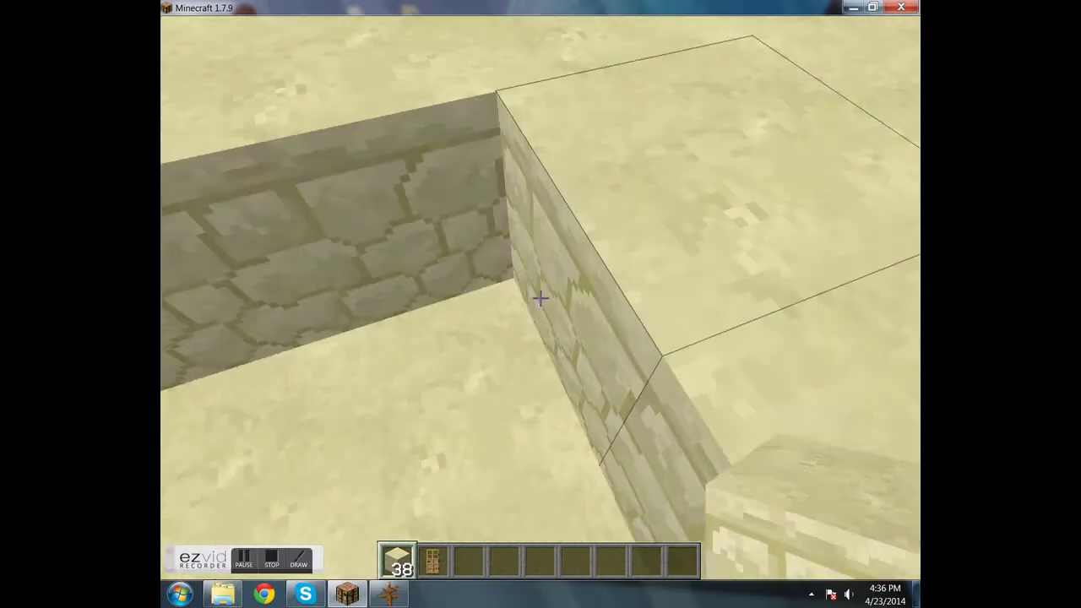
key("w")
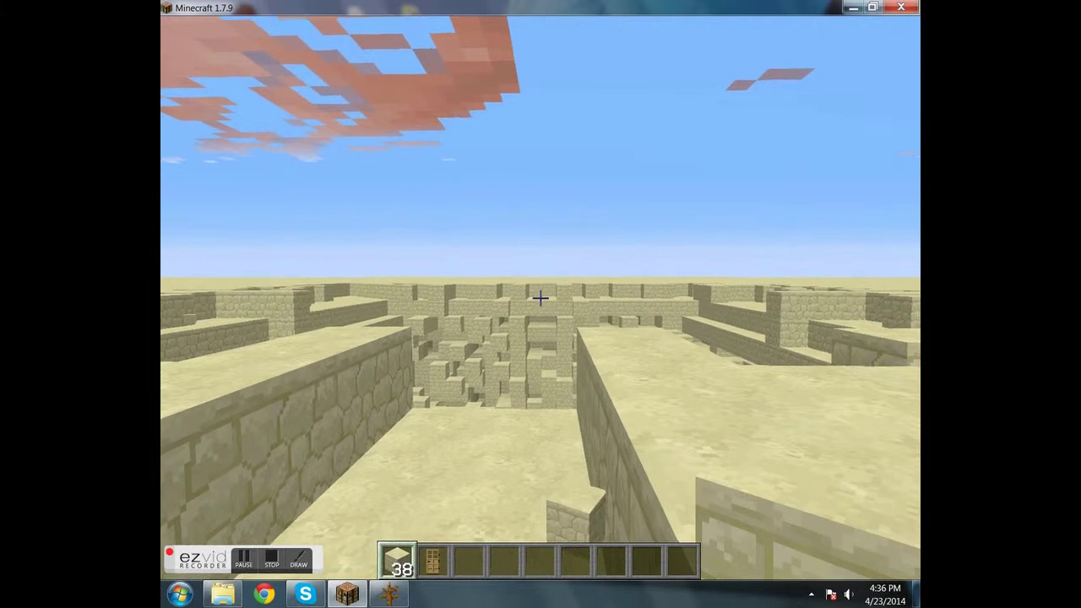
key("w")
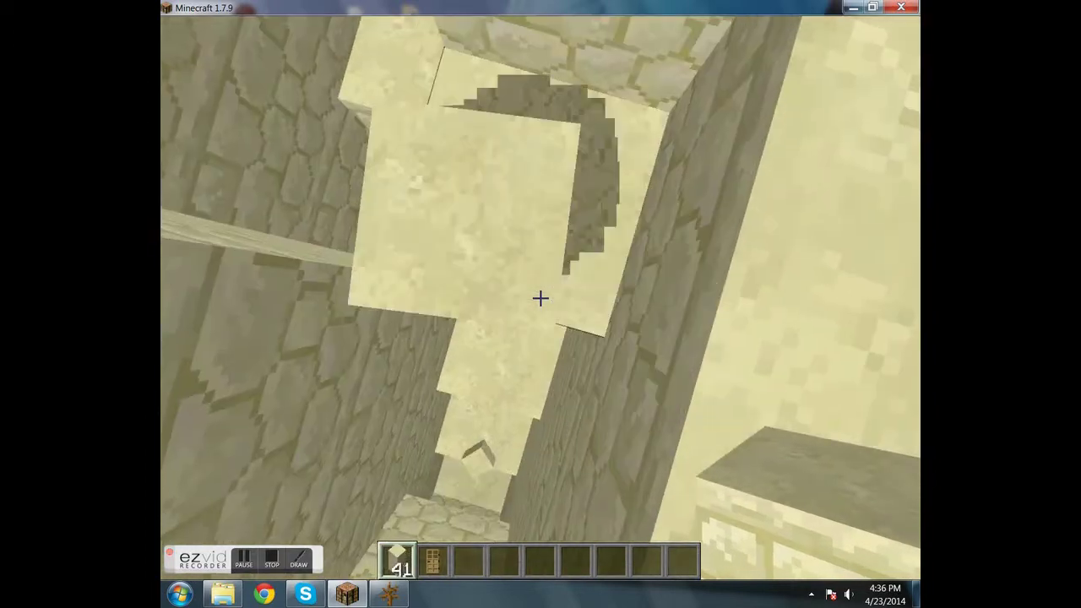
key("w")
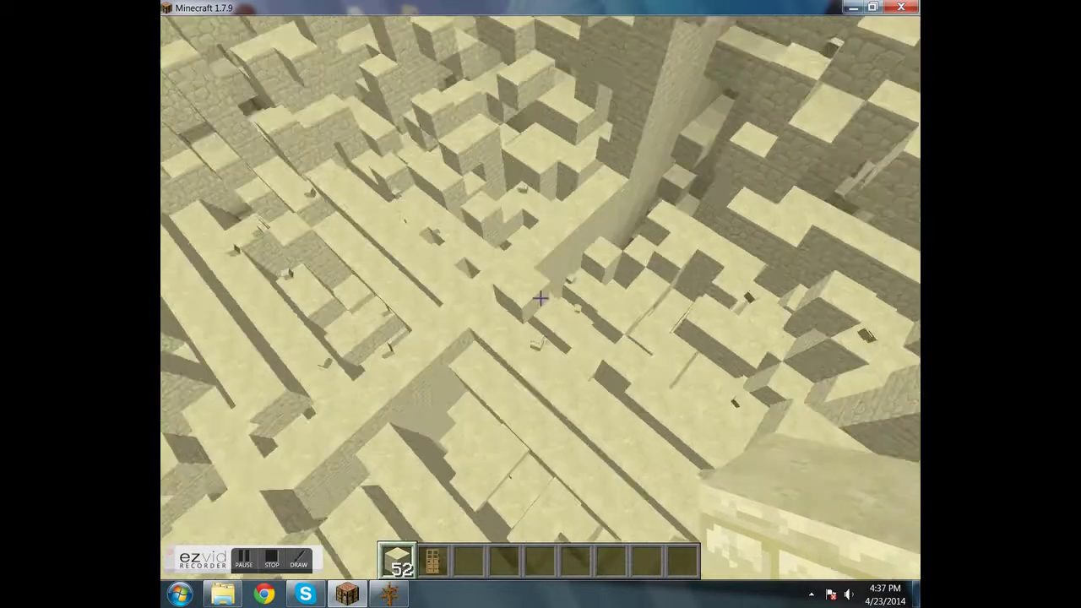
key("space")
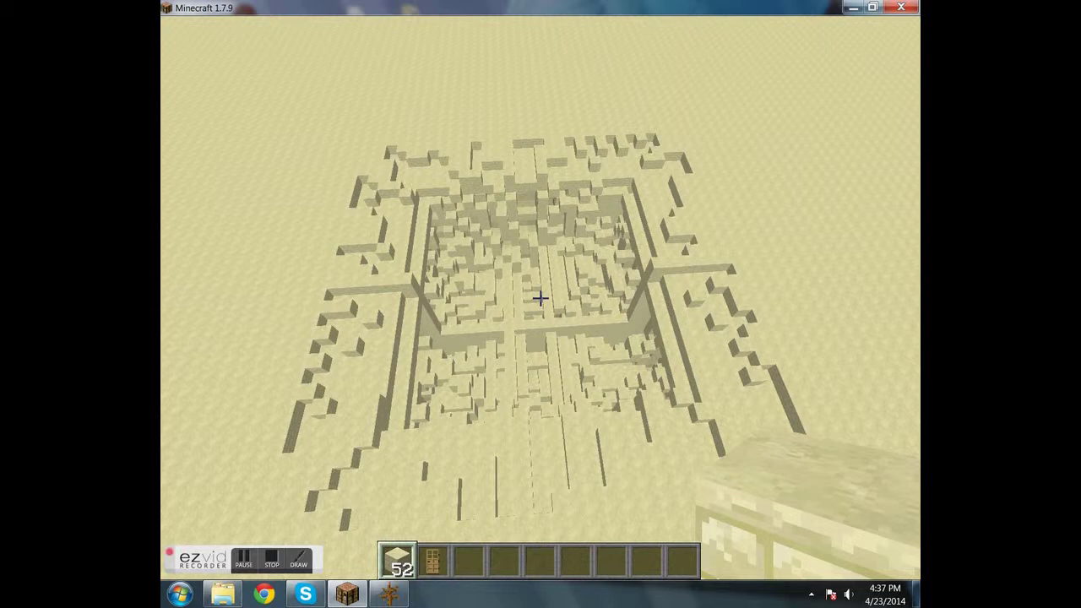
- Switch to the front-facing third-person view of the player character and select the empty fourth hotbar slot
key("F5")
key("F5")
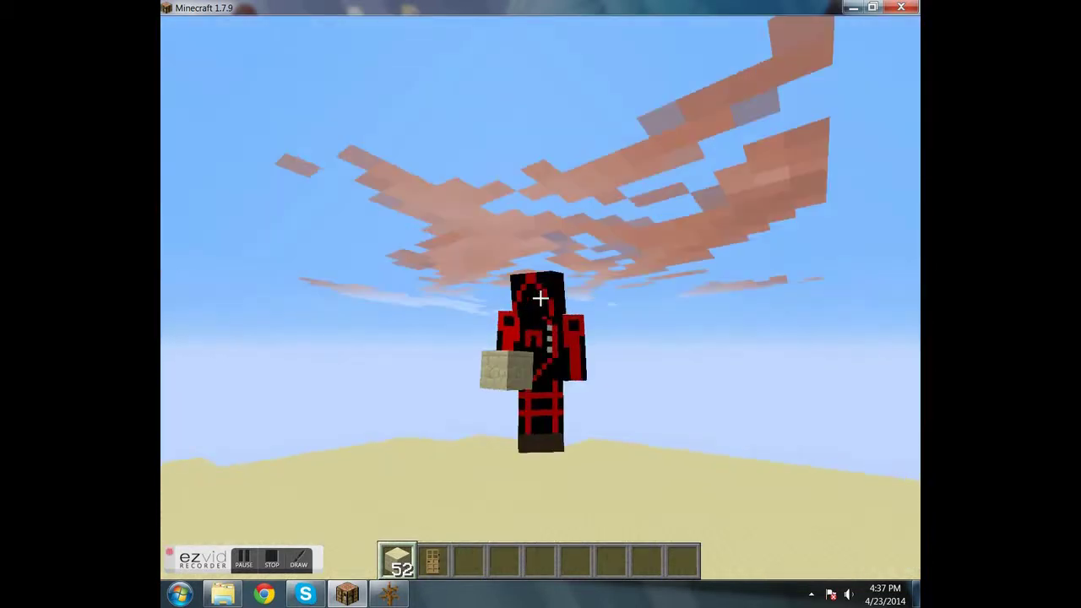
scroll(541, 298, "down", 3)
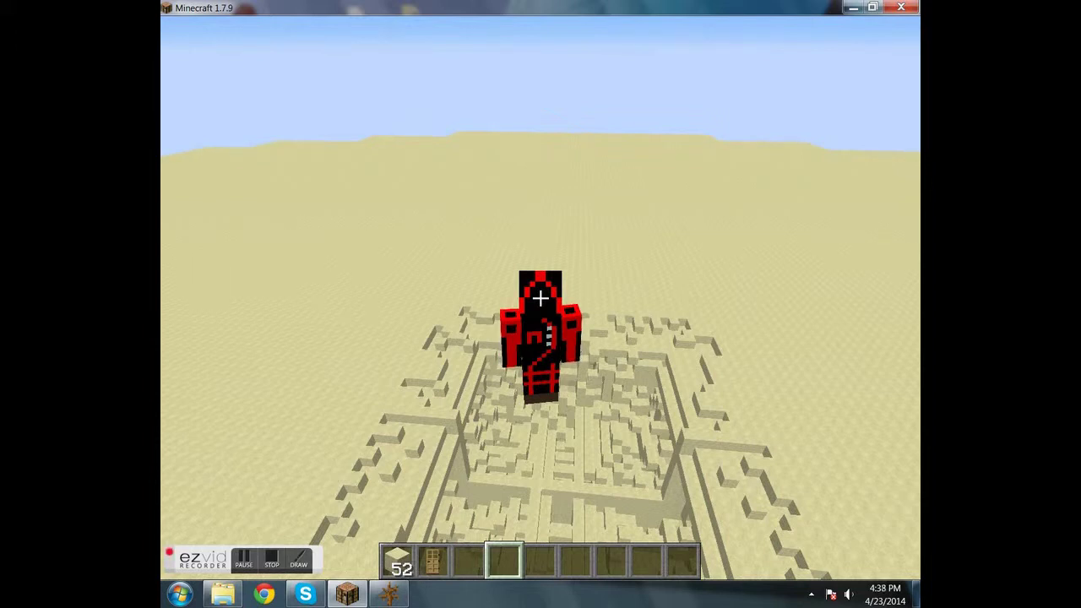
- View the crater around the player character from several angles, and open the creative inventory
mouse_move(541, 297)
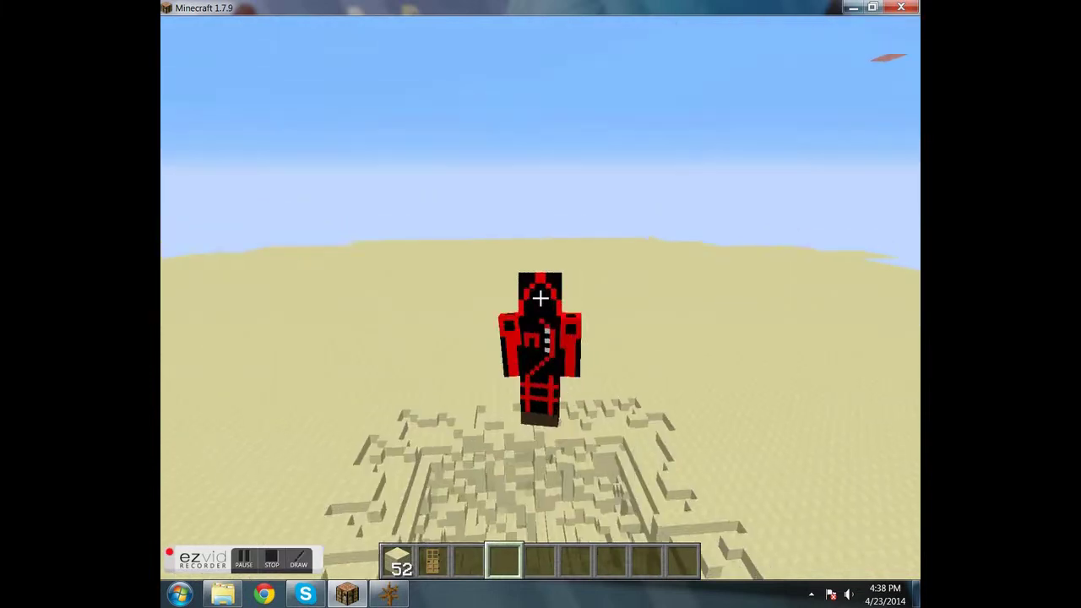
key("F5")
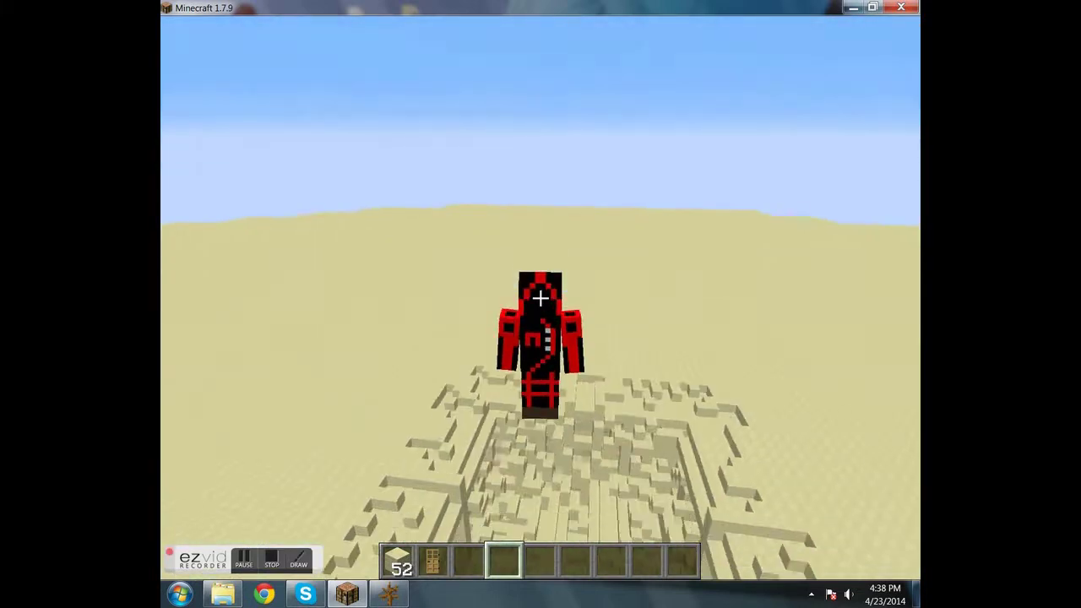
left_click(541, 299)
left_click(540, 298)
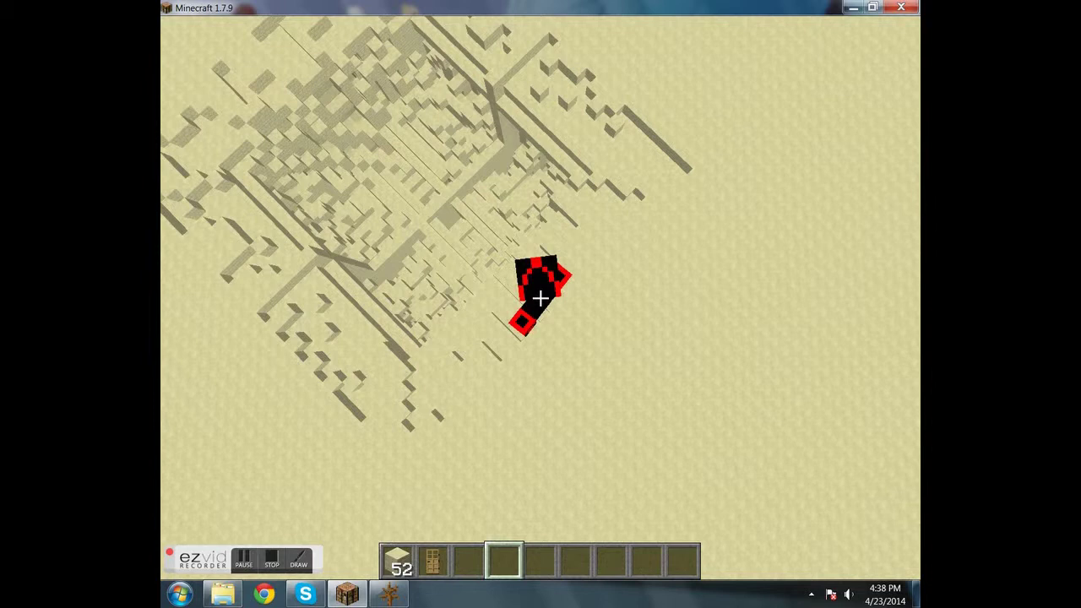
mouse_move(540, 298)
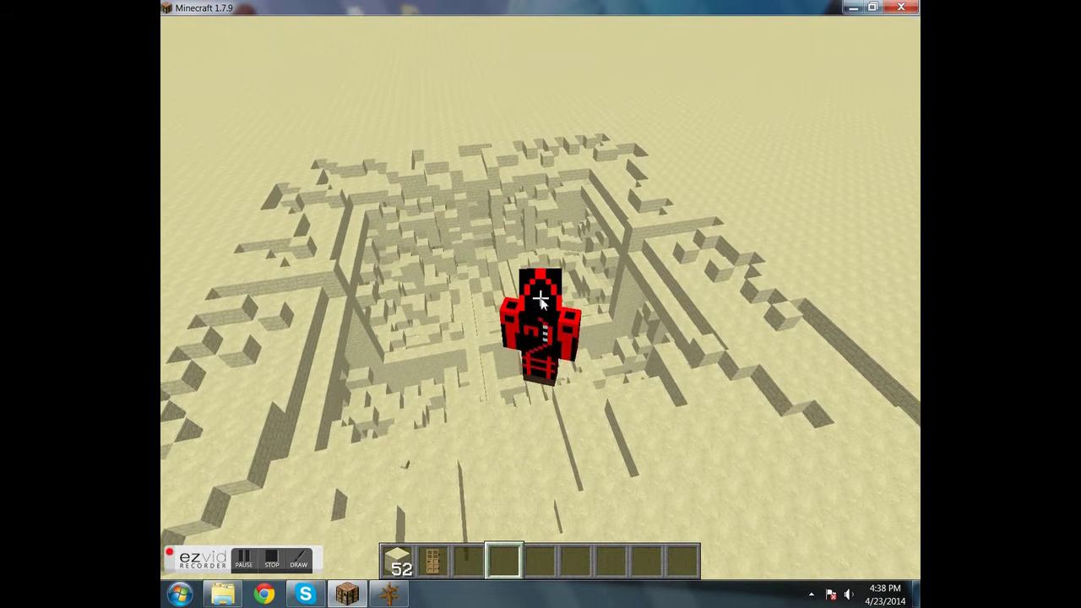
key("e")
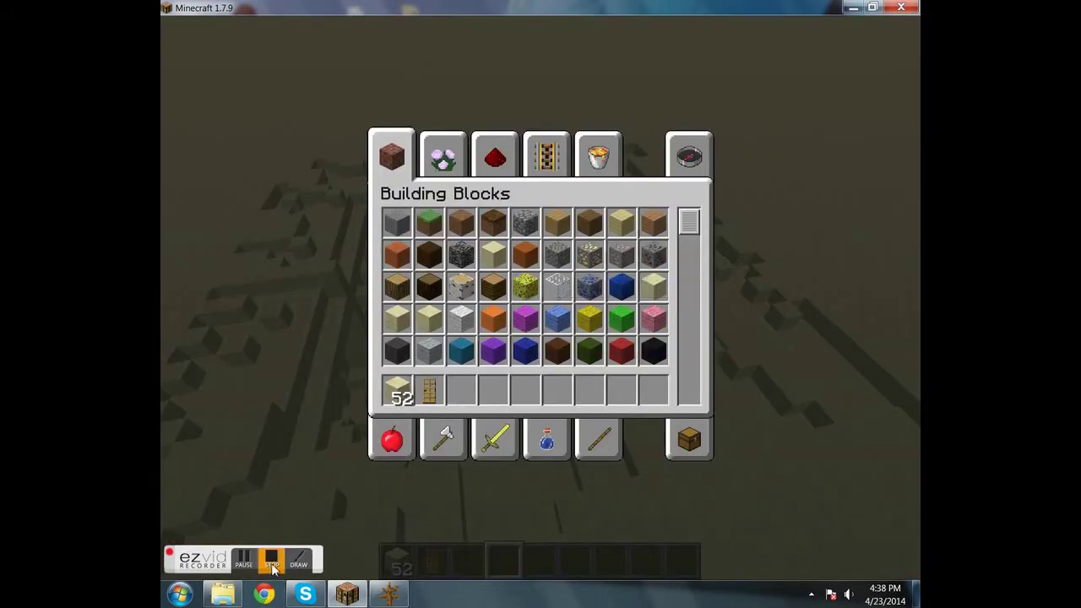